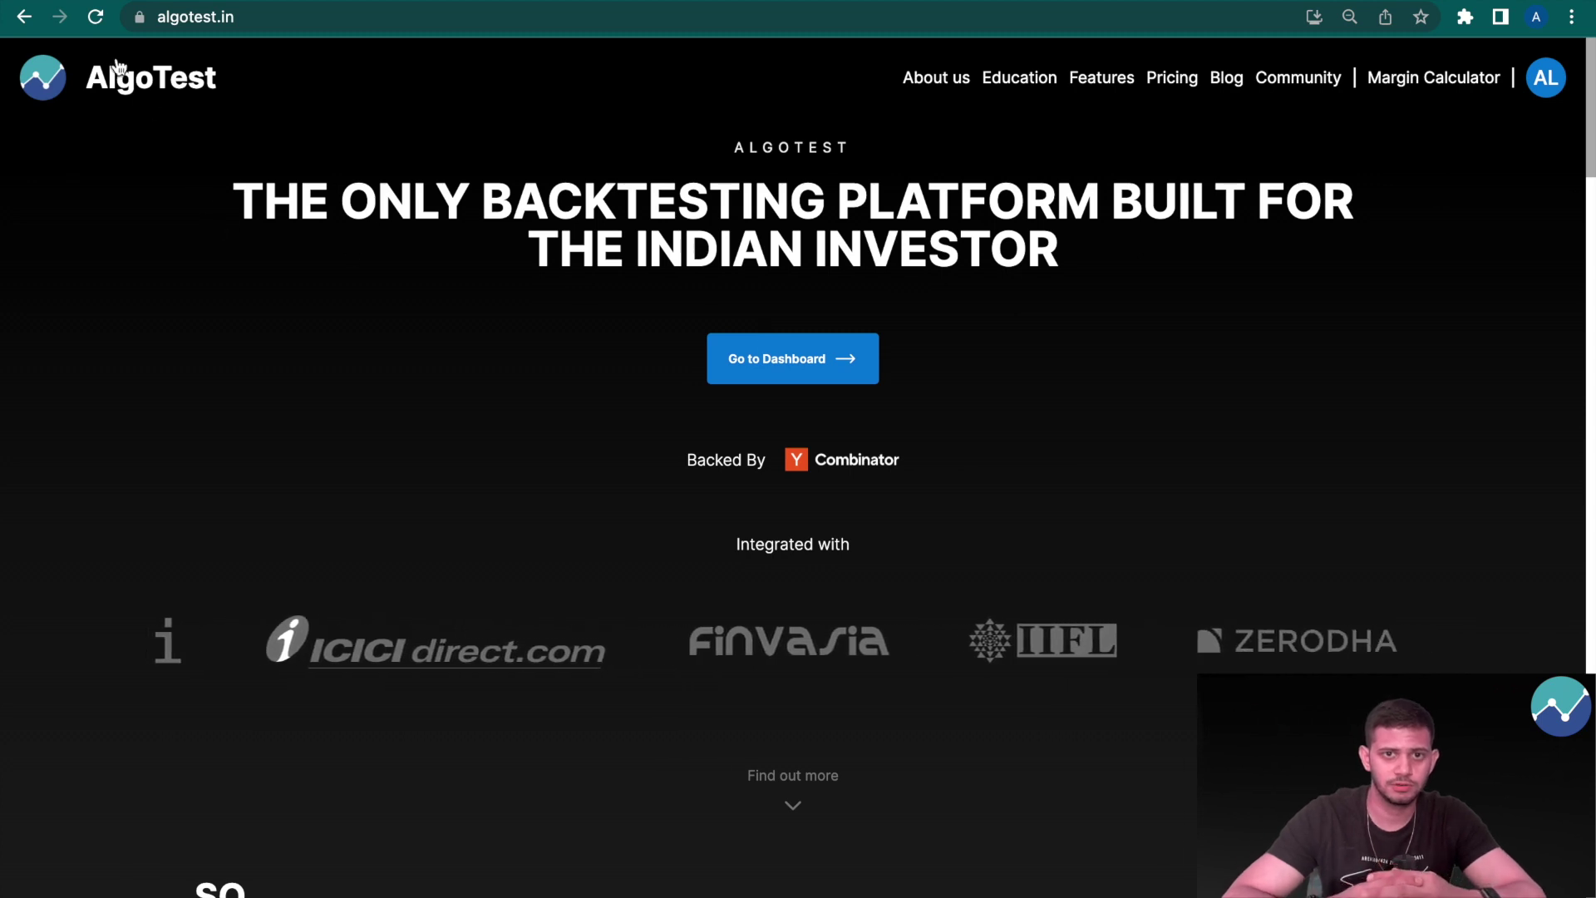
# - Switch from the AlgoTest home page to the 'DTE - Google Sheets' spreadsheet
pyautogui.click(94, 7)
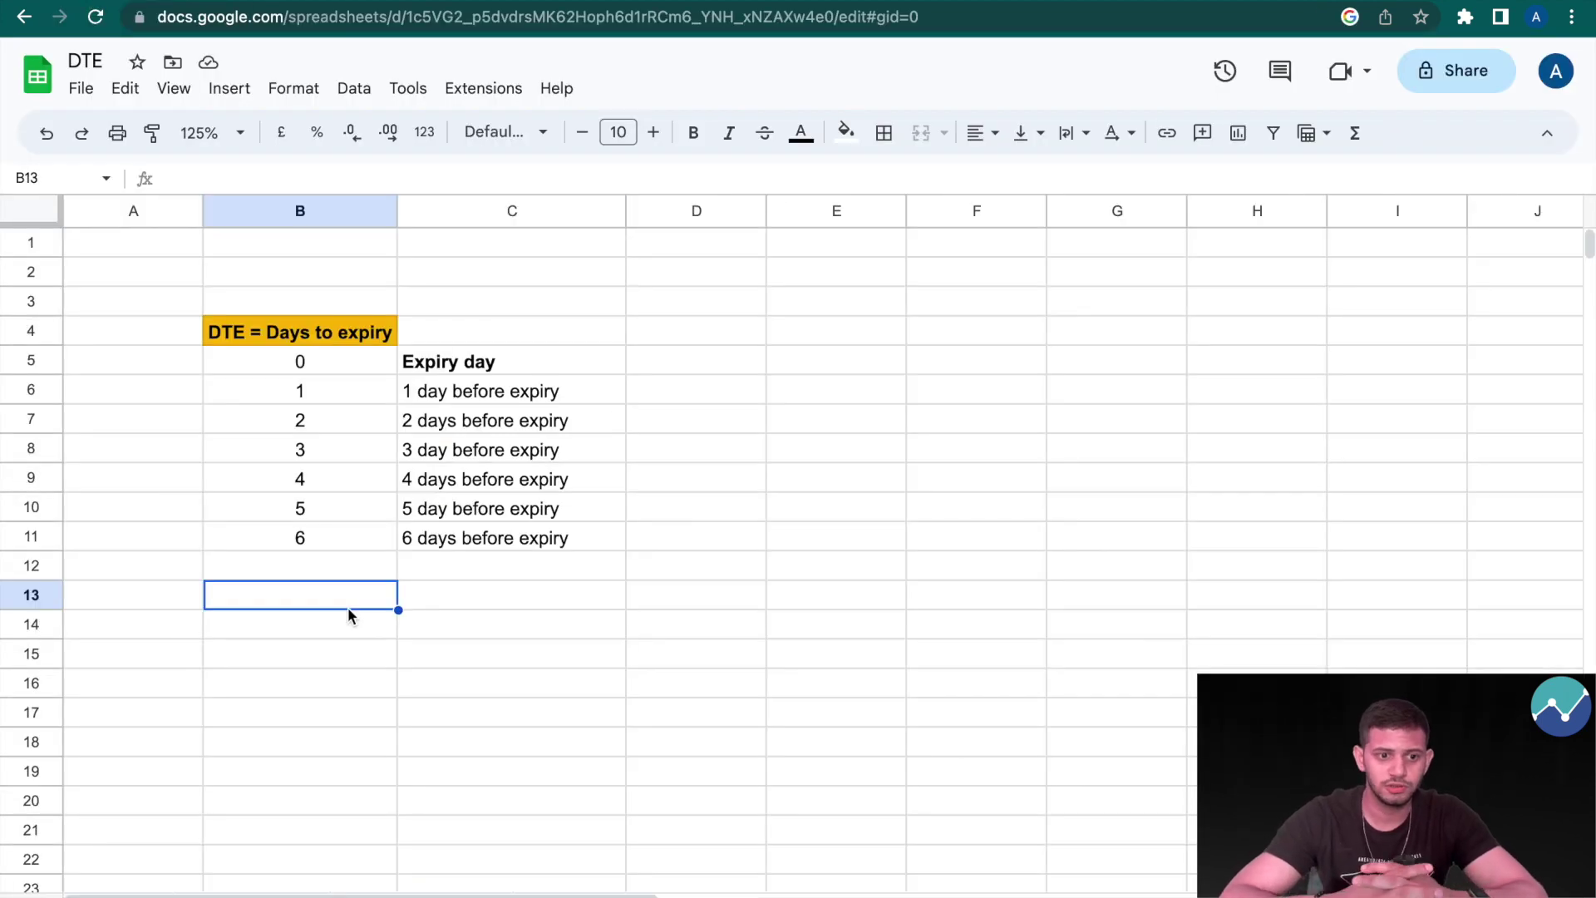
pyautogui.click(262, 336)
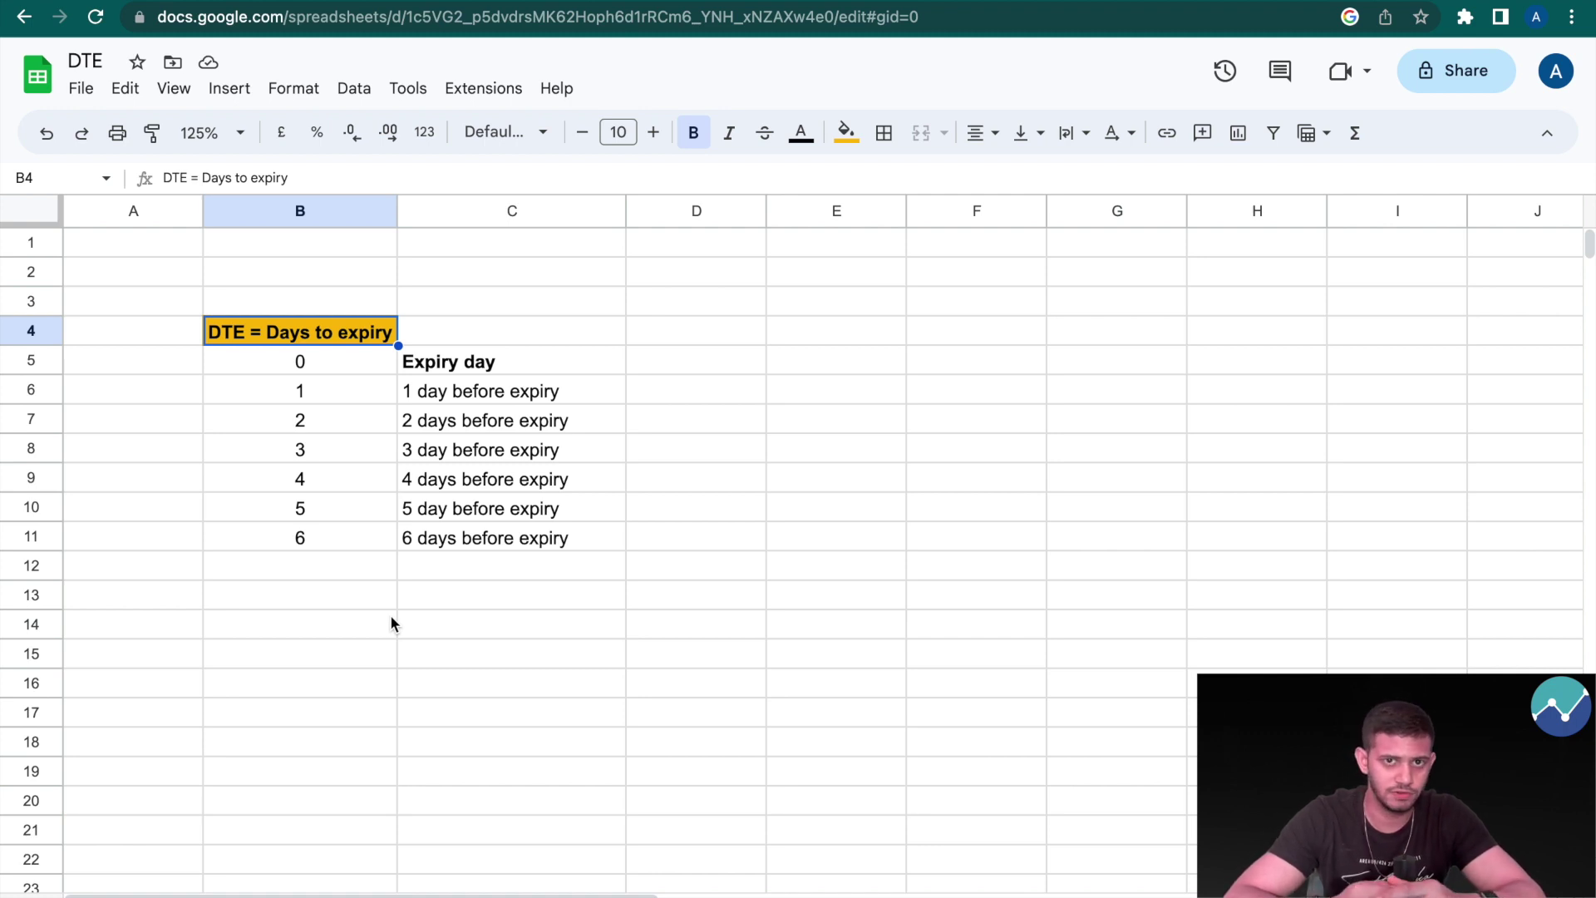
pyautogui.click(334, 361)
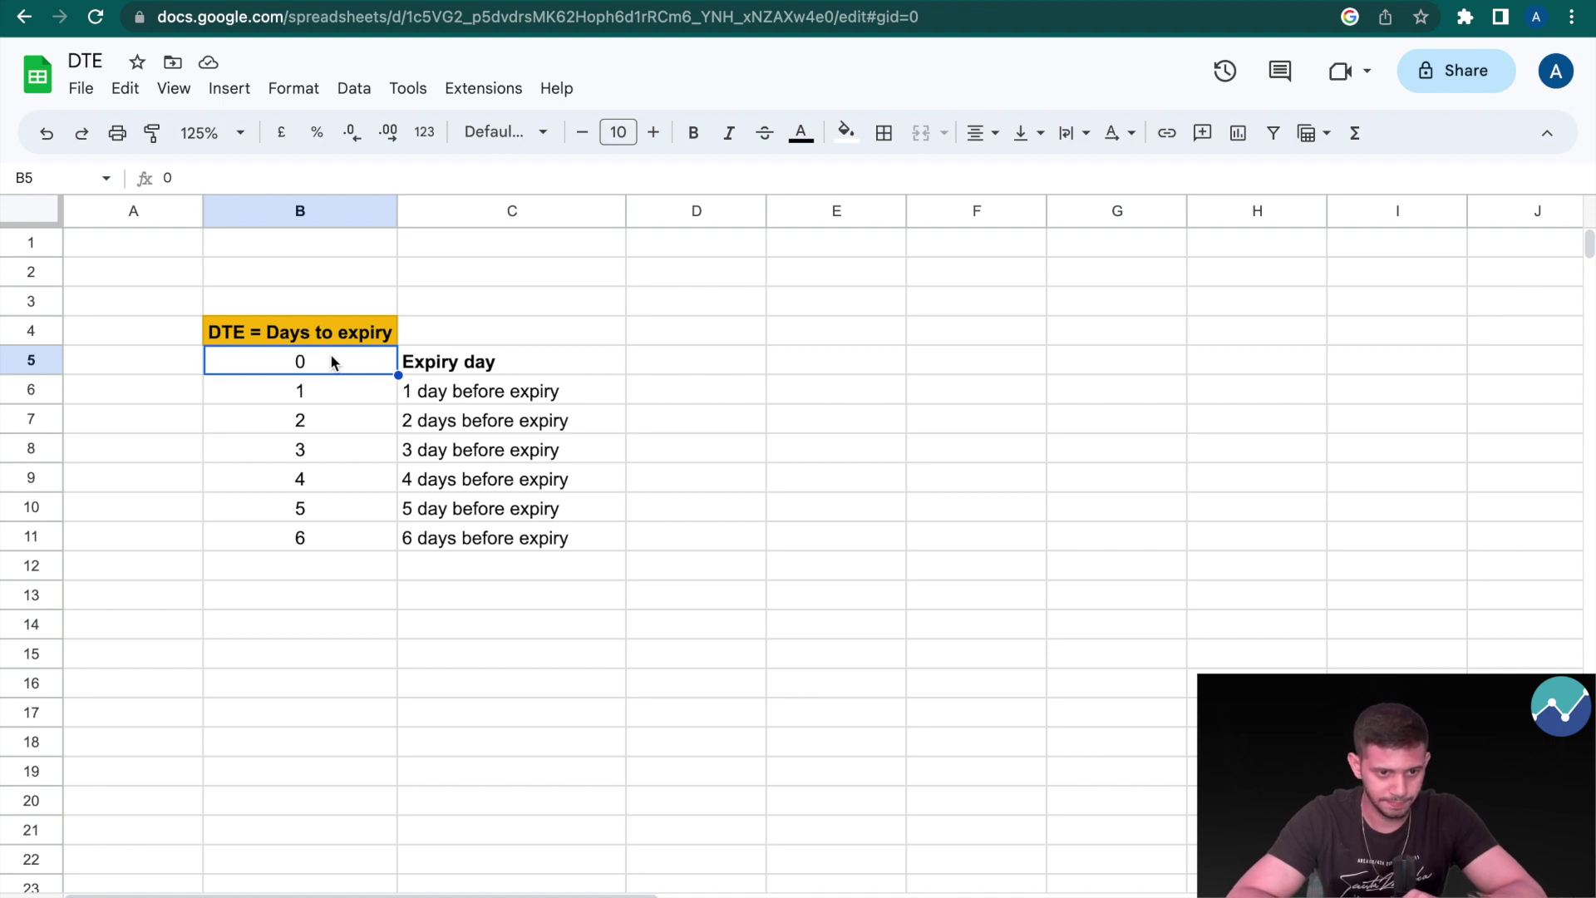
pyautogui.press('Down')
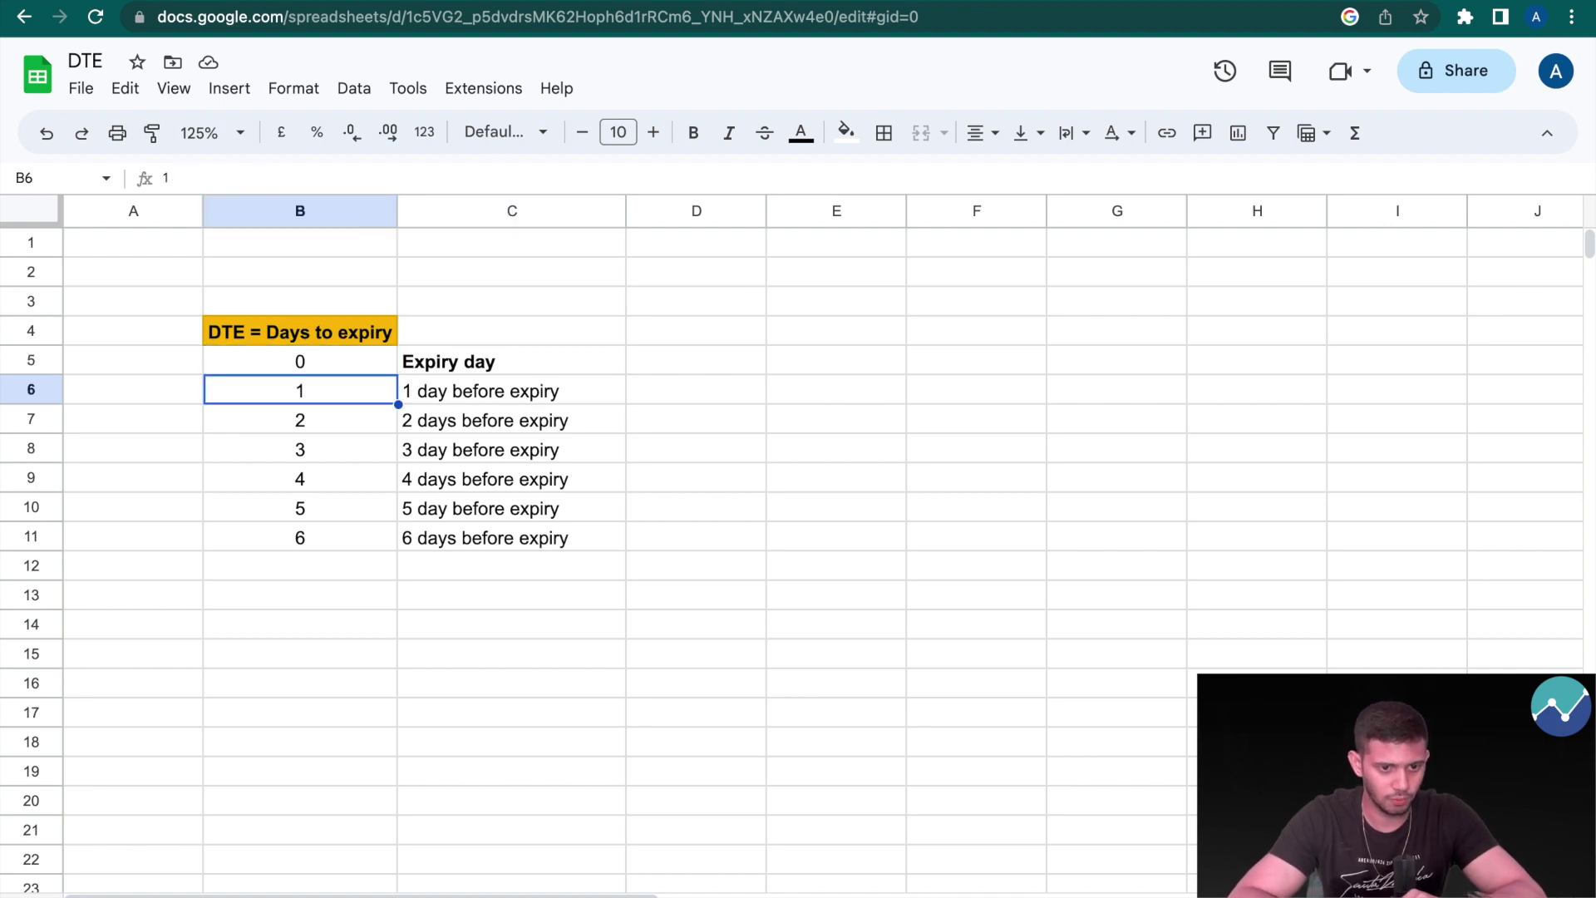
pyautogui.press('Right')
pyautogui.press('Down')
pyautogui.press('Left')
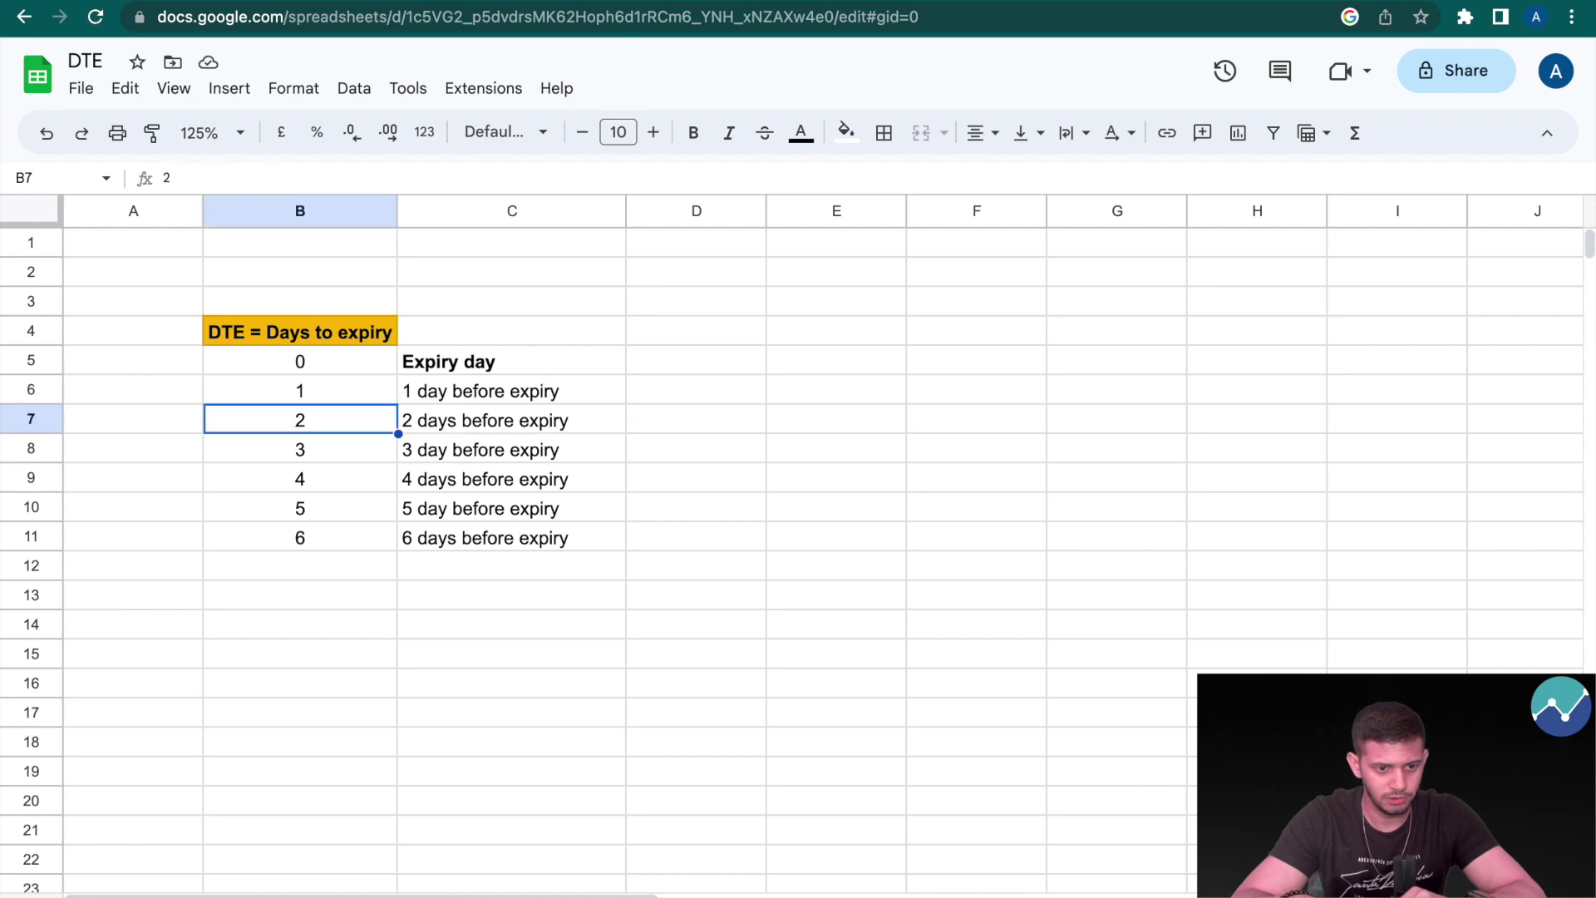
pyautogui.press('Right')
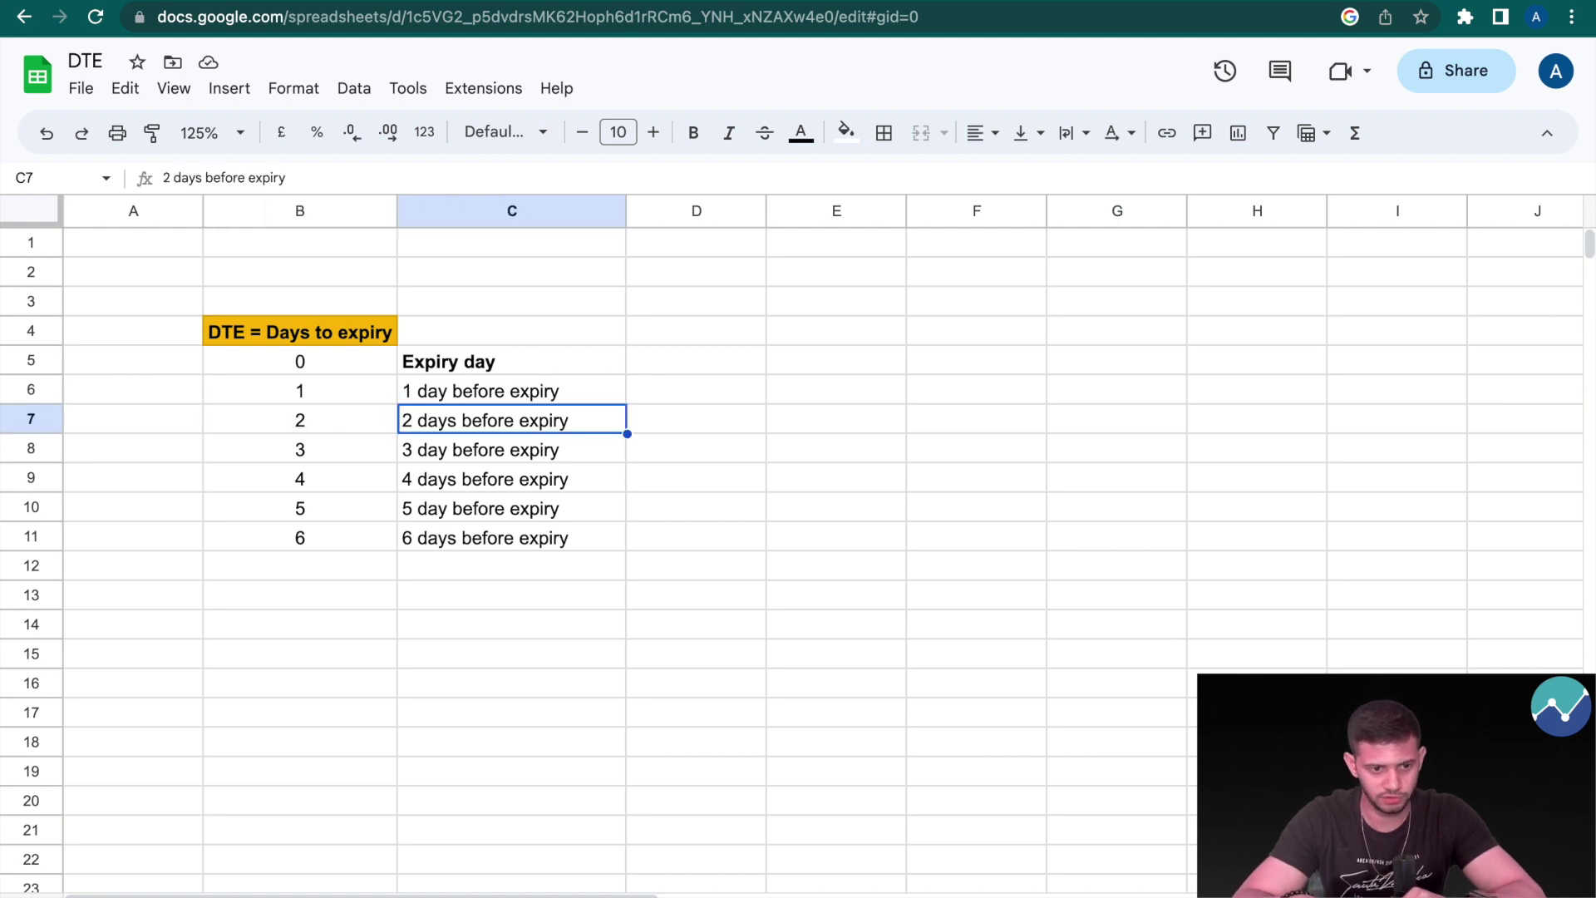
pyautogui.press('Down')
pyautogui.press('Left')
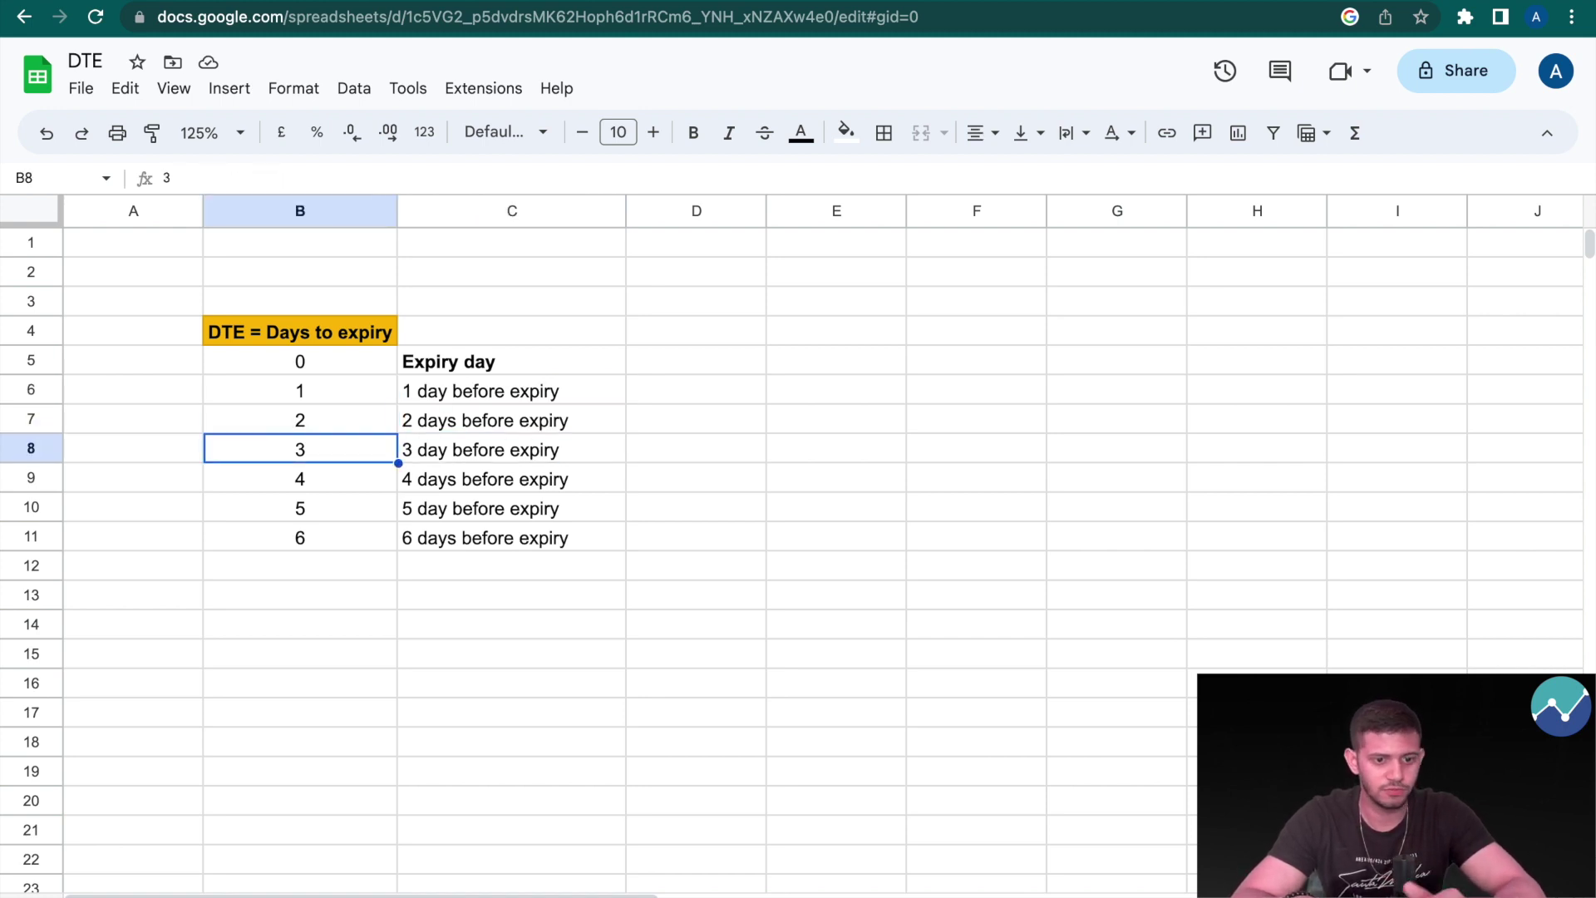
pyautogui.press('Right')
pyautogui.press('Down')
pyautogui.press('Left')
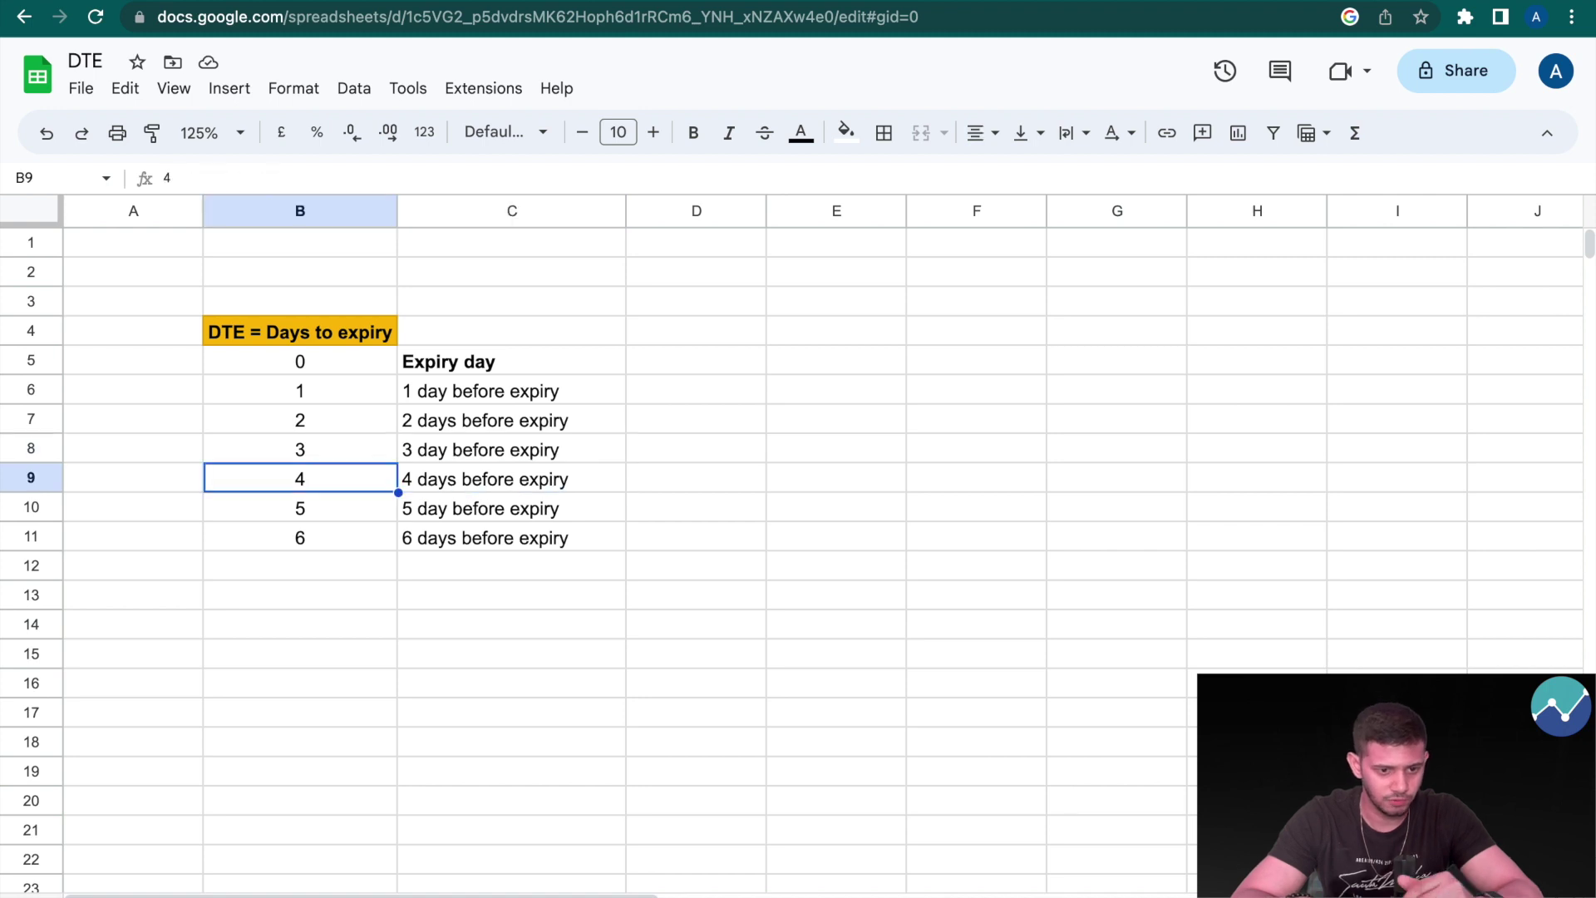
pyautogui.press('Right')
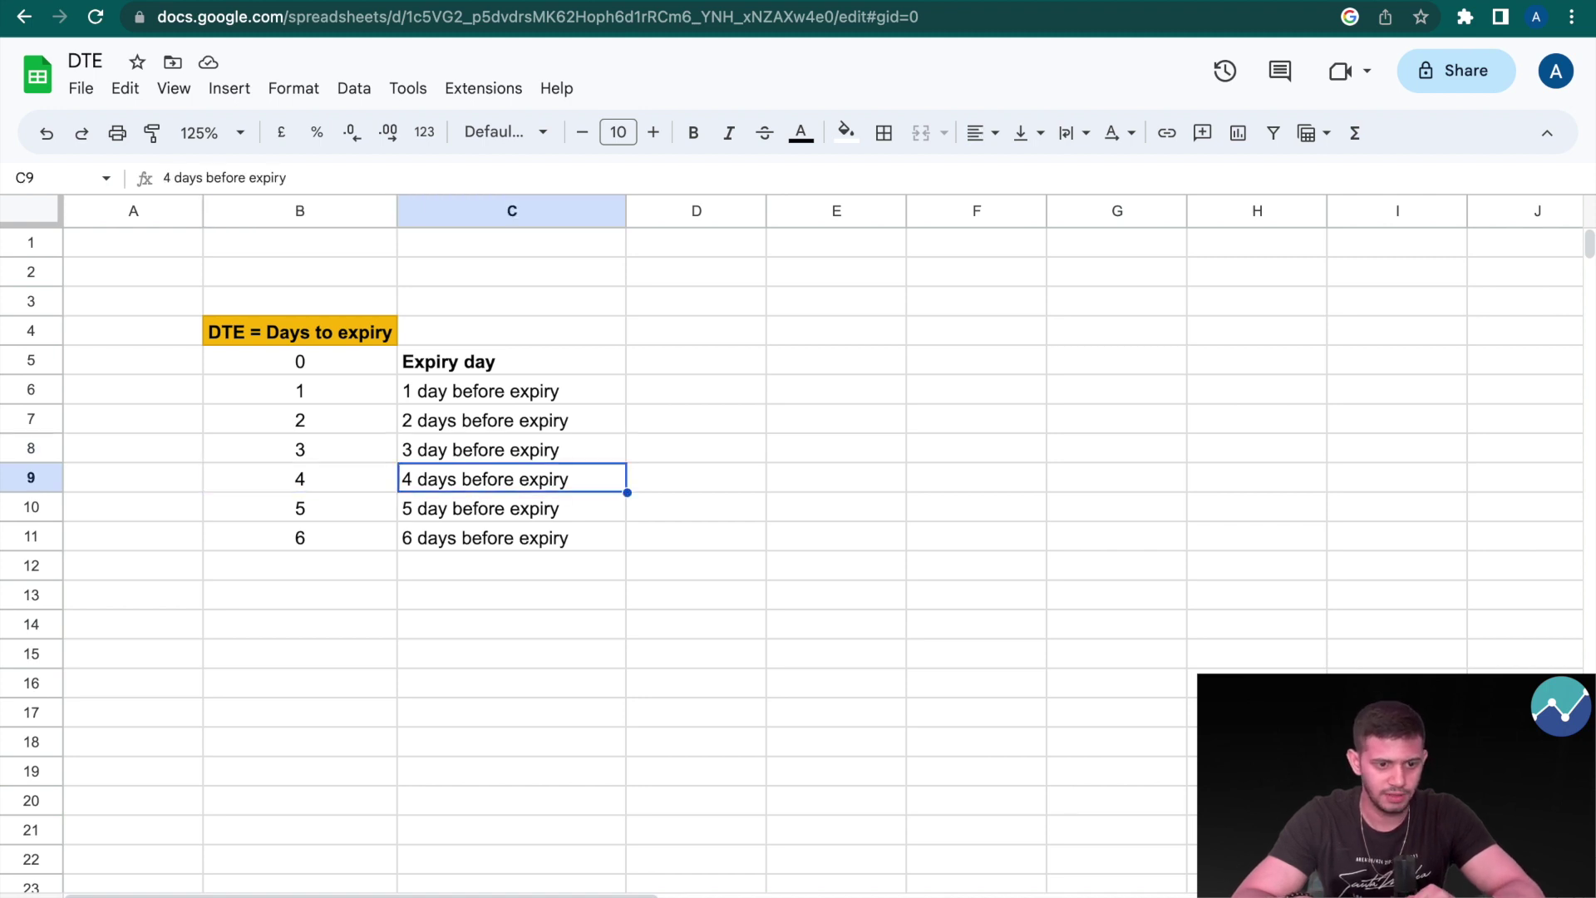
pyautogui.press('Down')
pyautogui.press('Left')
pyautogui.press('Right')
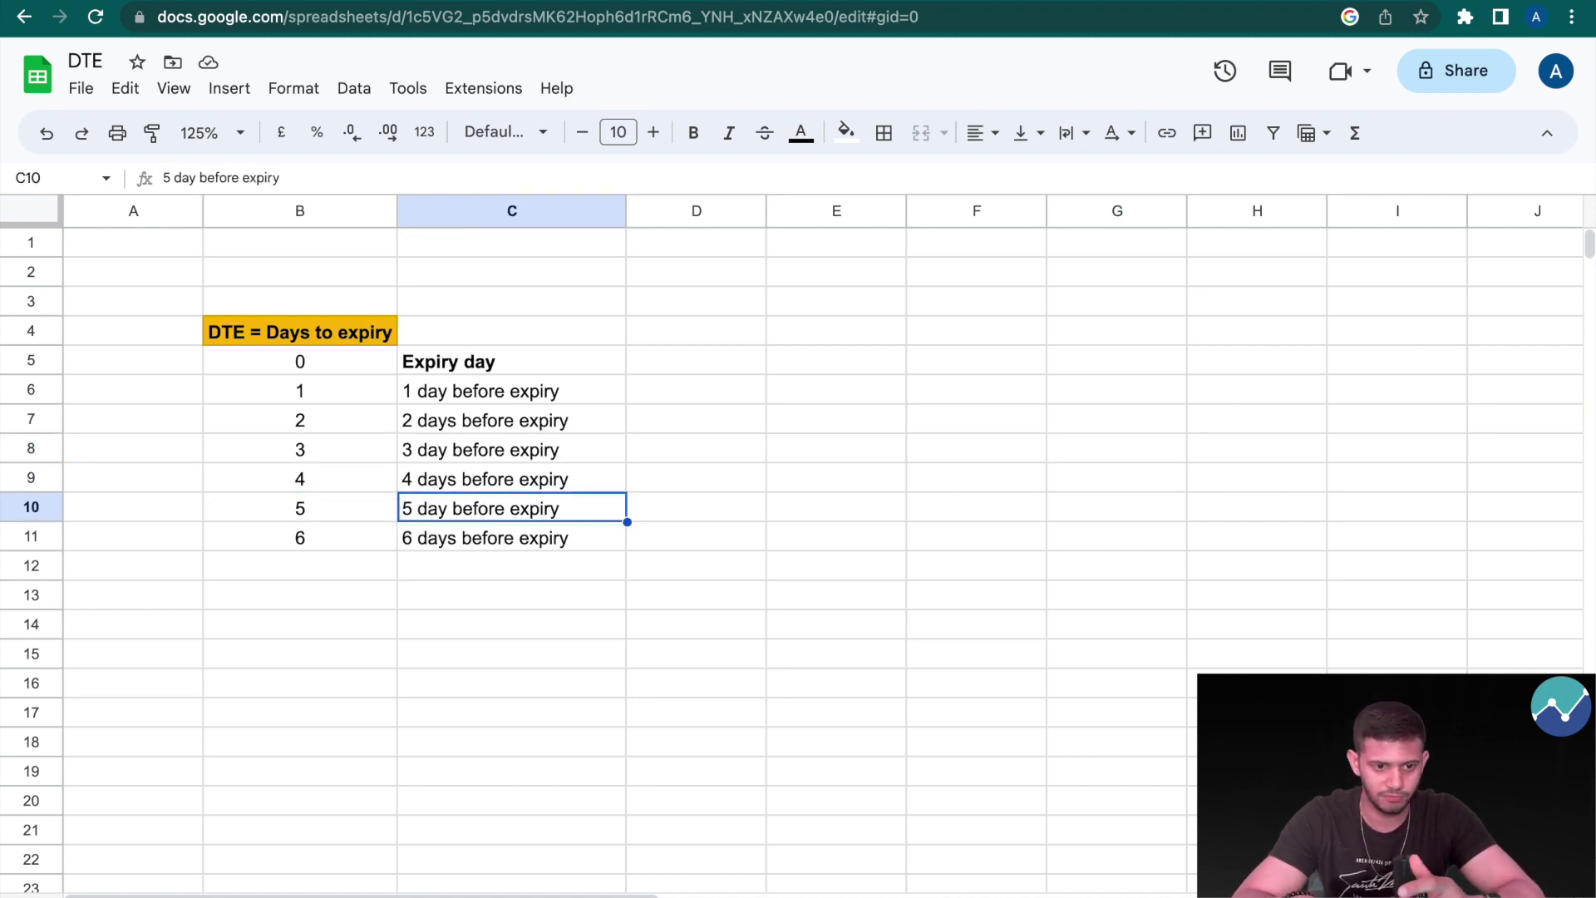
pyautogui.press('Down')
pyautogui.press('Left')
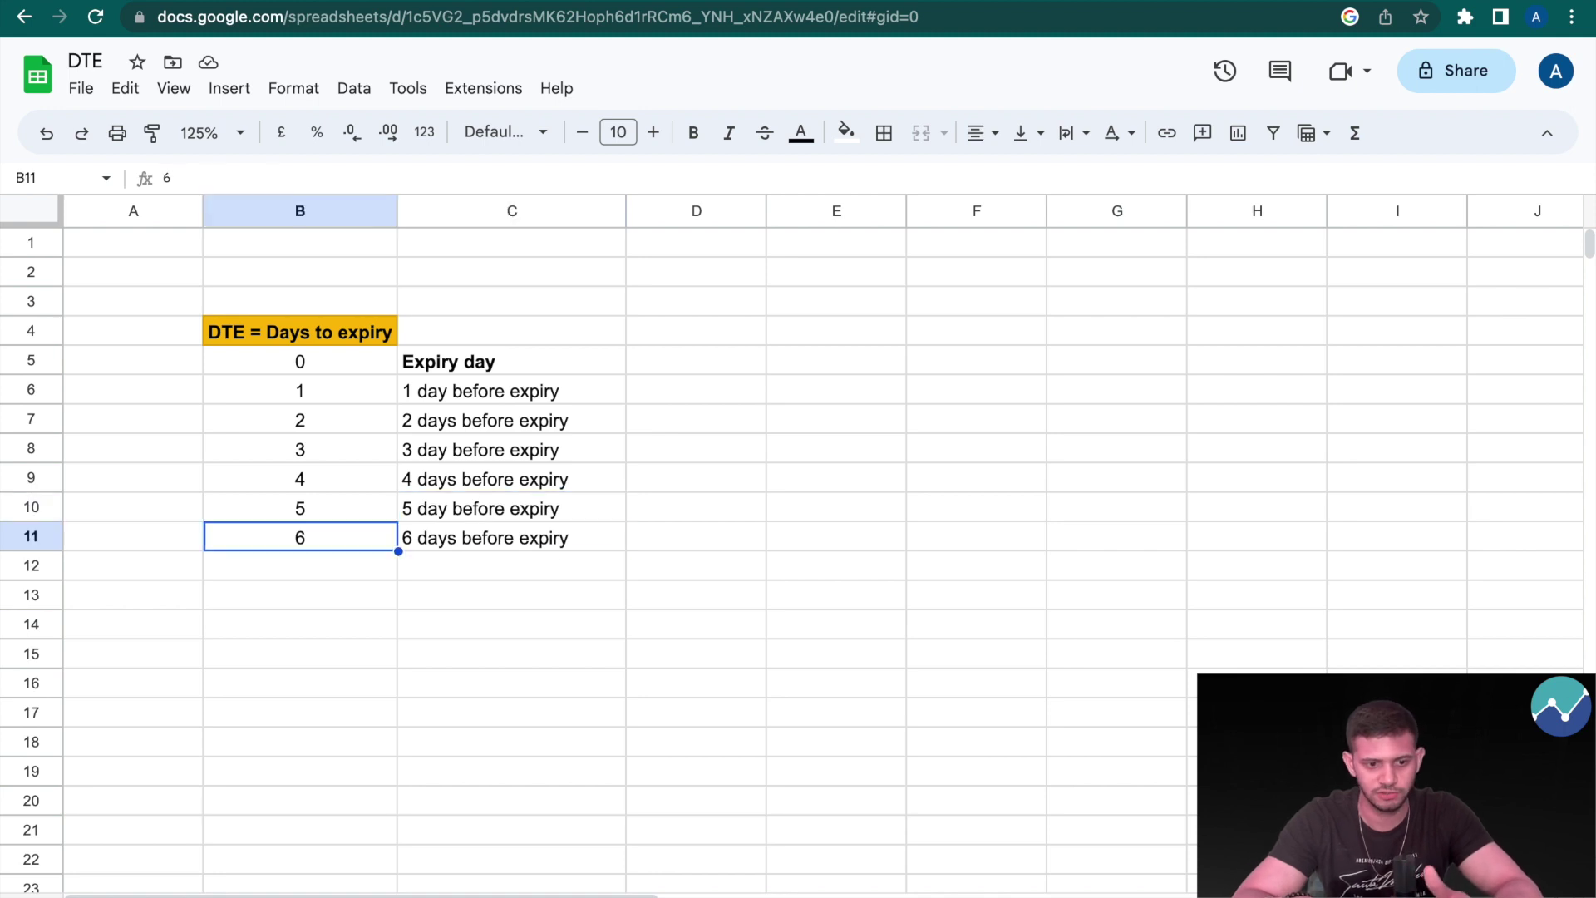
pyautogui.press('Right')
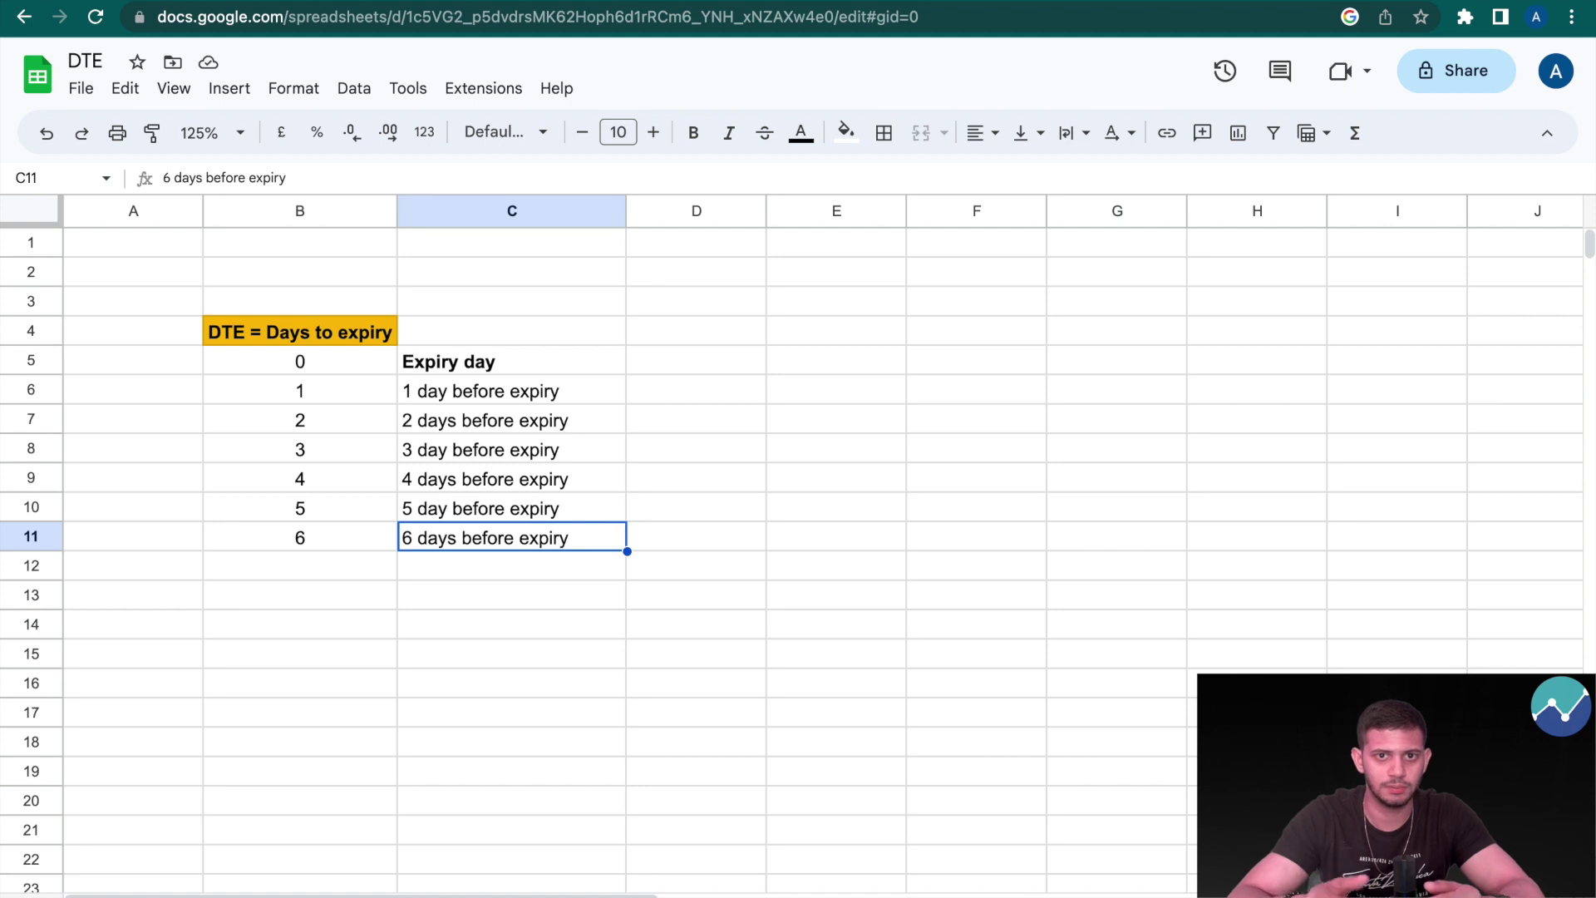
pyautogui.scroll(-8, 281, 343)
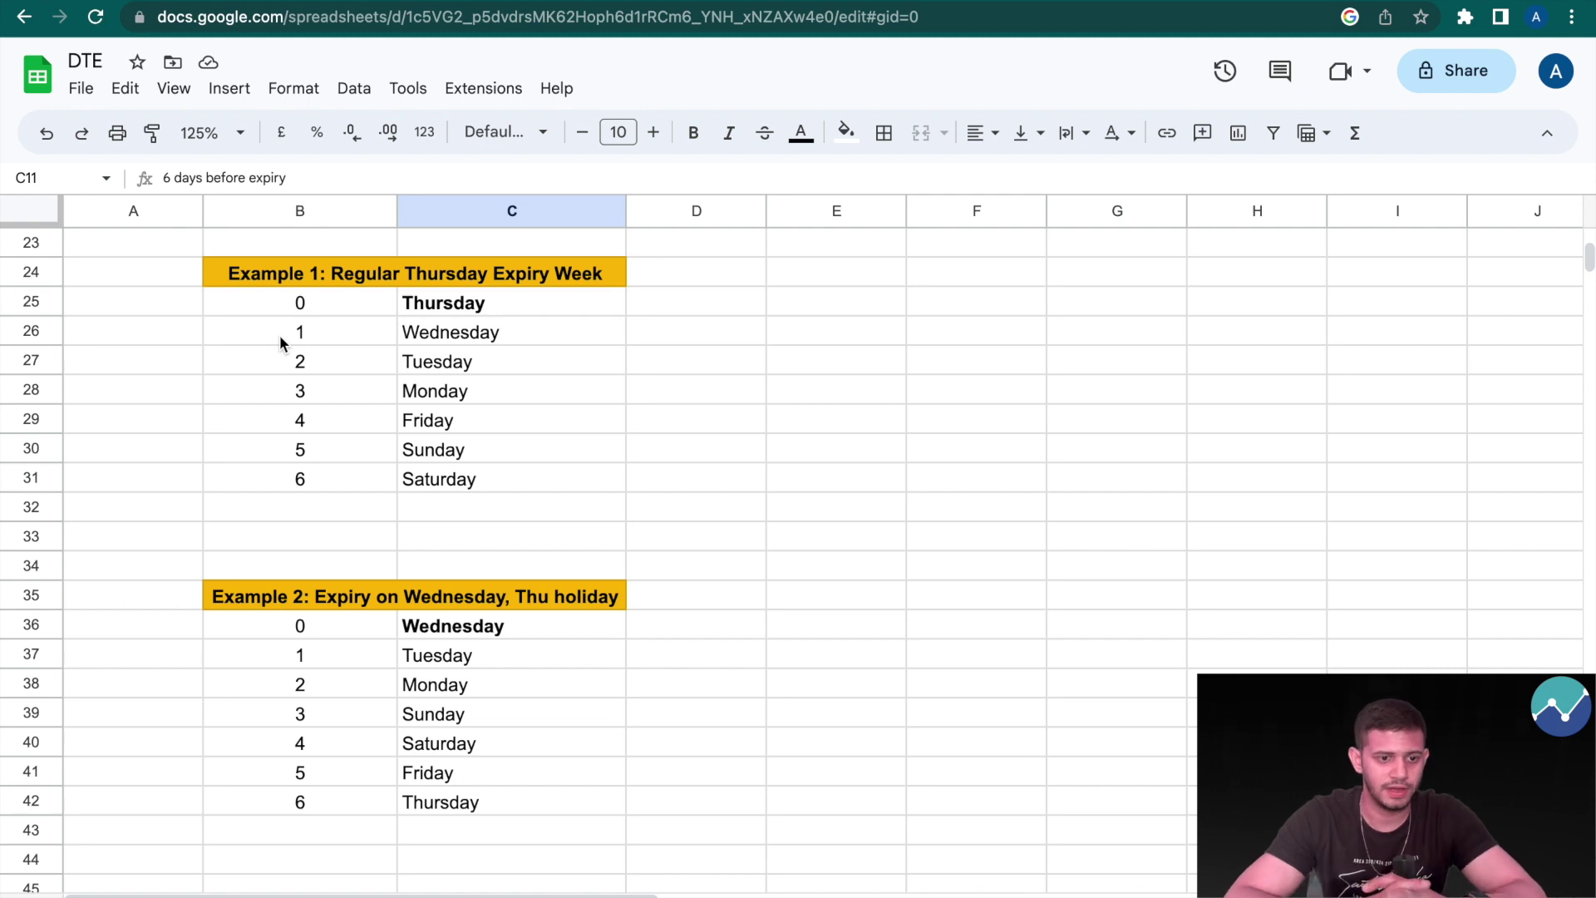
# - In Example 1, match DTE 0, 1 and 2 to Thursday, Wednesday and Tuesday
pyautogui.click(300, 304)
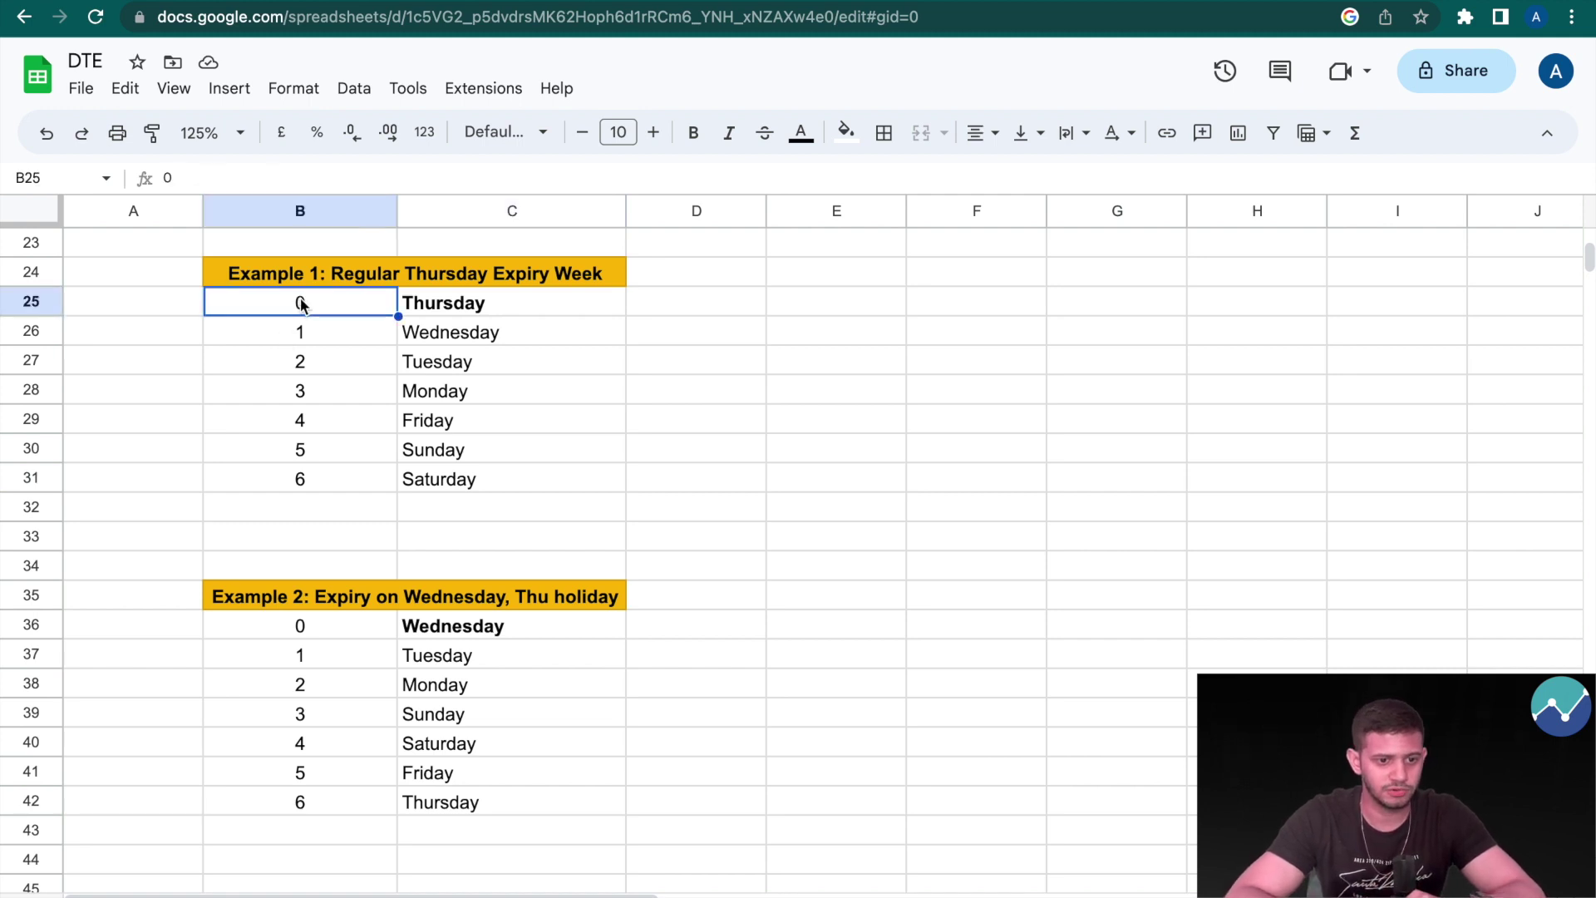
pyautogui.press('Right')
pyautogui.press('Left')
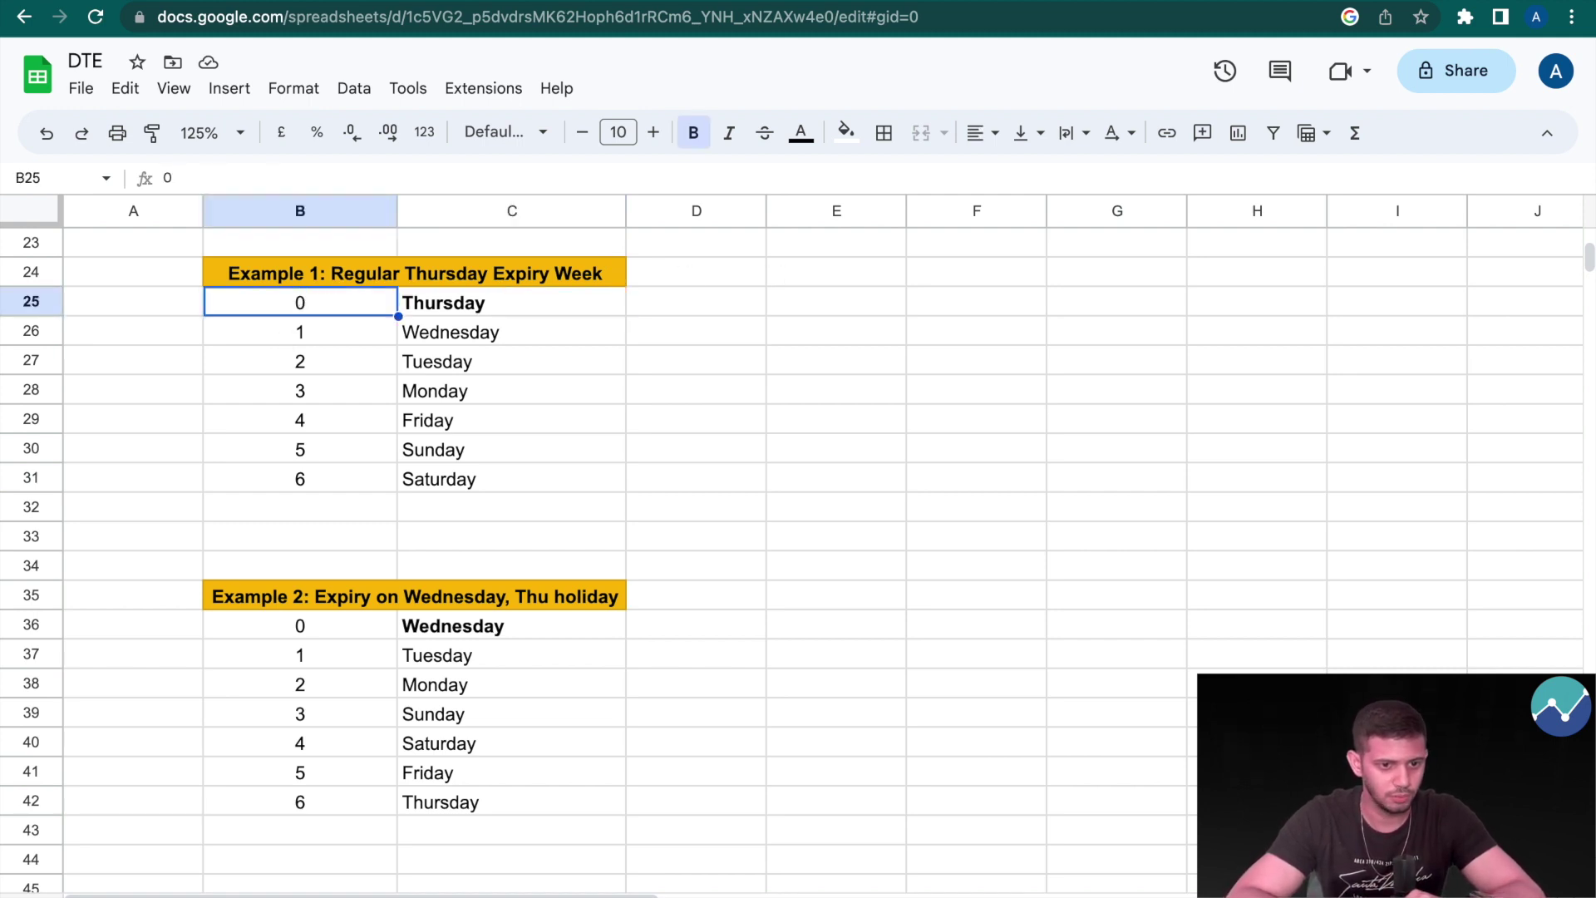
pyautogui.press('Right')
pyautogui.press('Down')
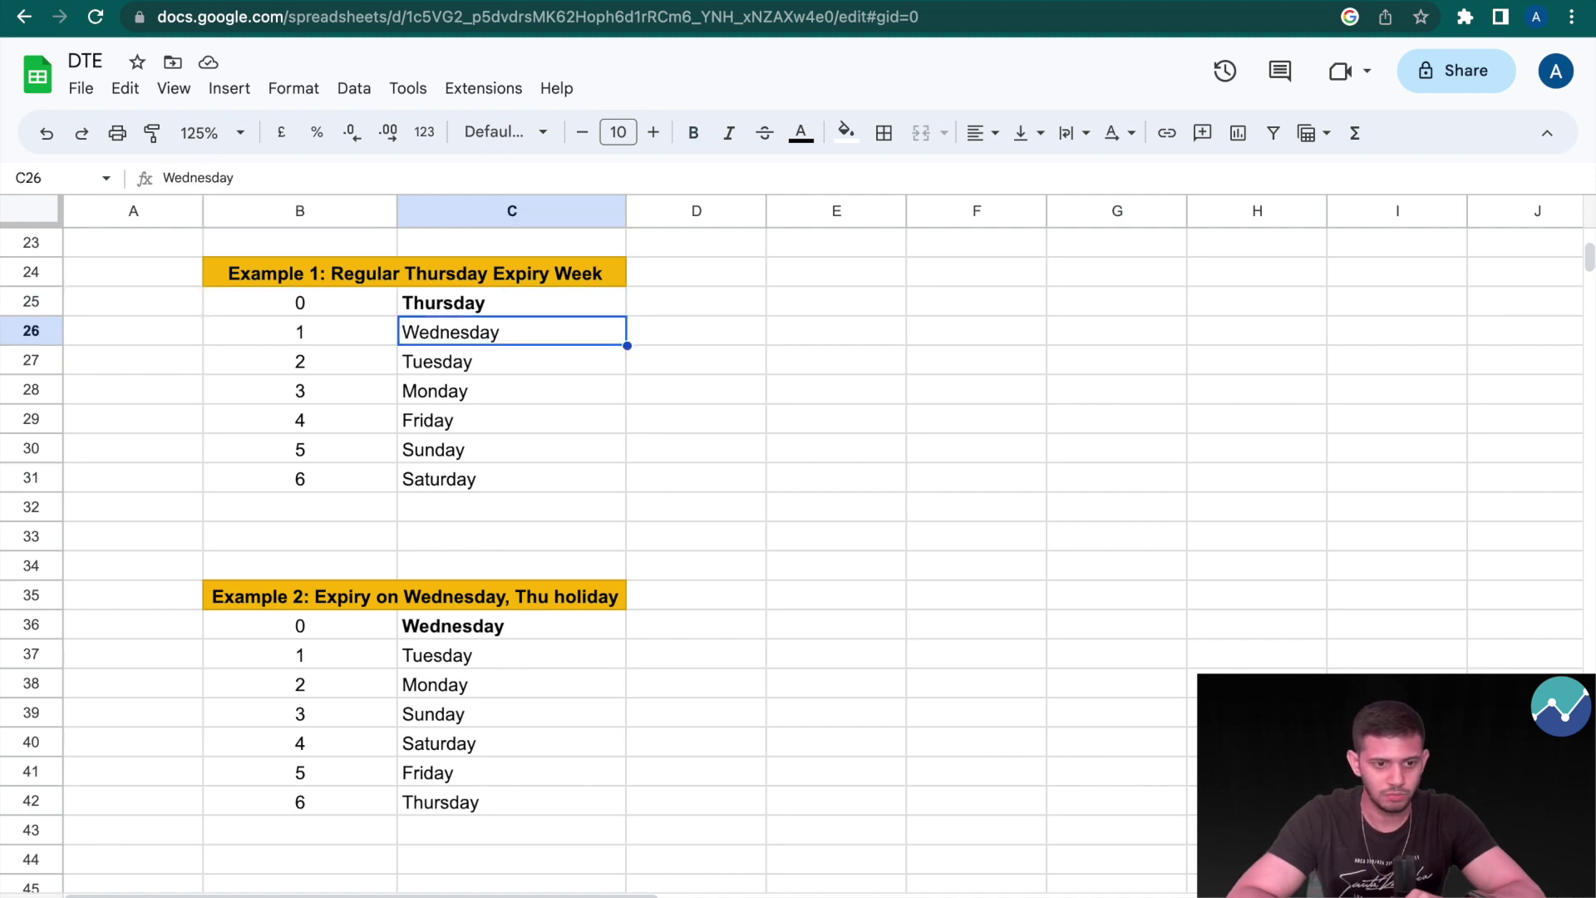
pyautogui.press('Left')
pyautogui.press('Right')
pyautogui.press('Down')
pyautogui.press('Left')
# - Step through DTE 3 to 6 (Monday to Saturday), then scroll down to Example 2
pyautogui.press('Right')
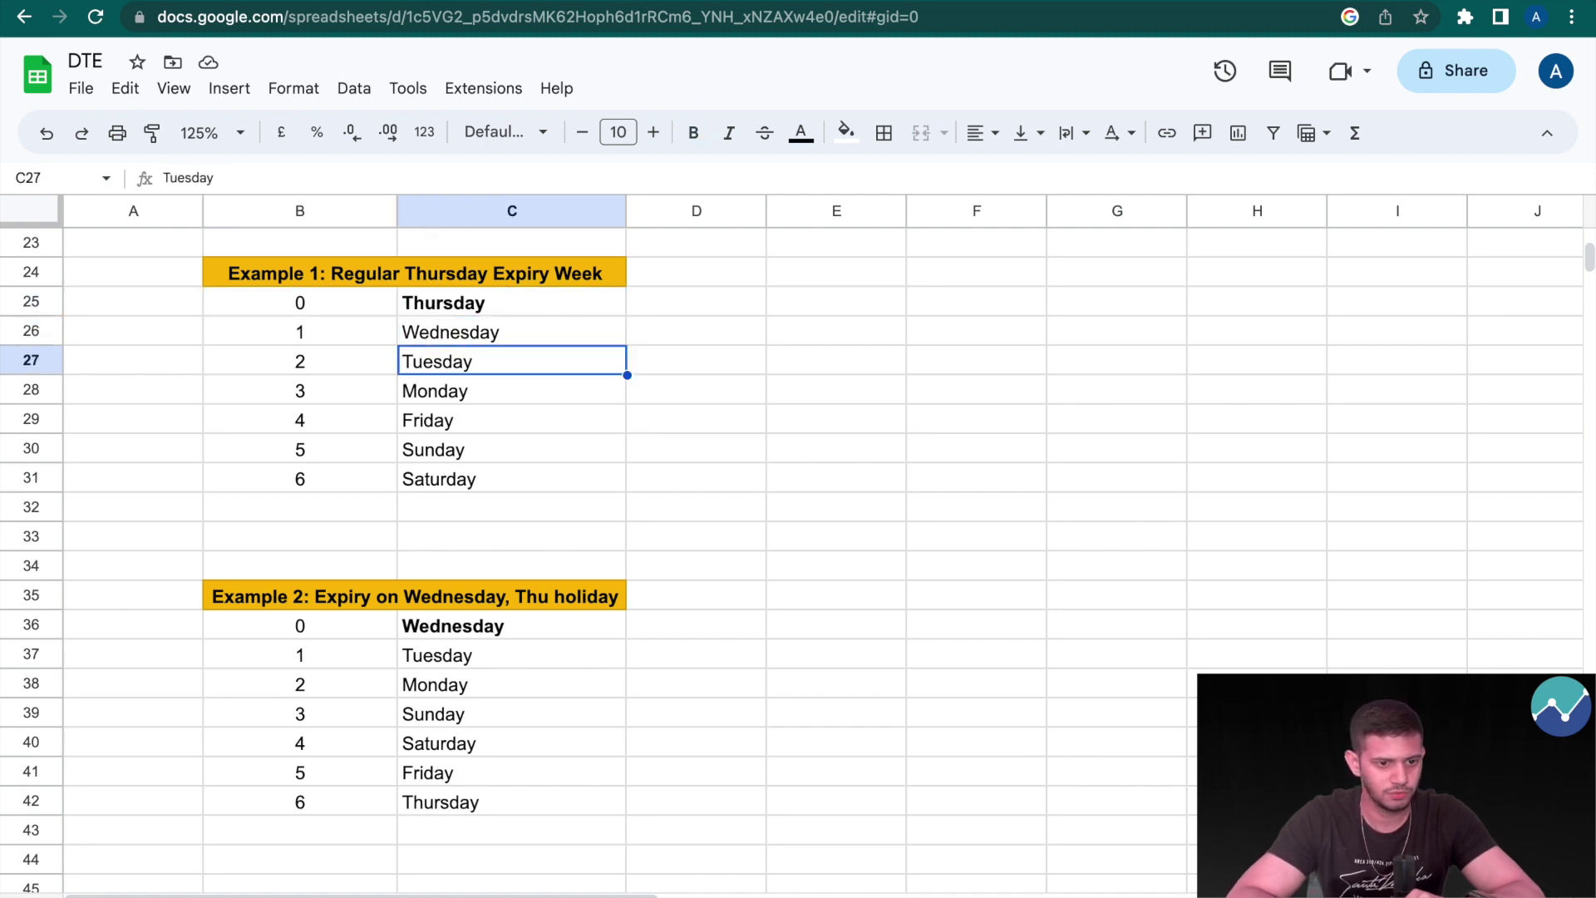
pyautogui.press('Down')
pyautogui.press('Left')
pyautogui.press('Right')
pyautogui.press('Down')
pyautogui.press('Left')
pyautogui.press('Down')
pyautogui.press('Down')
pyautogui.press('Down')
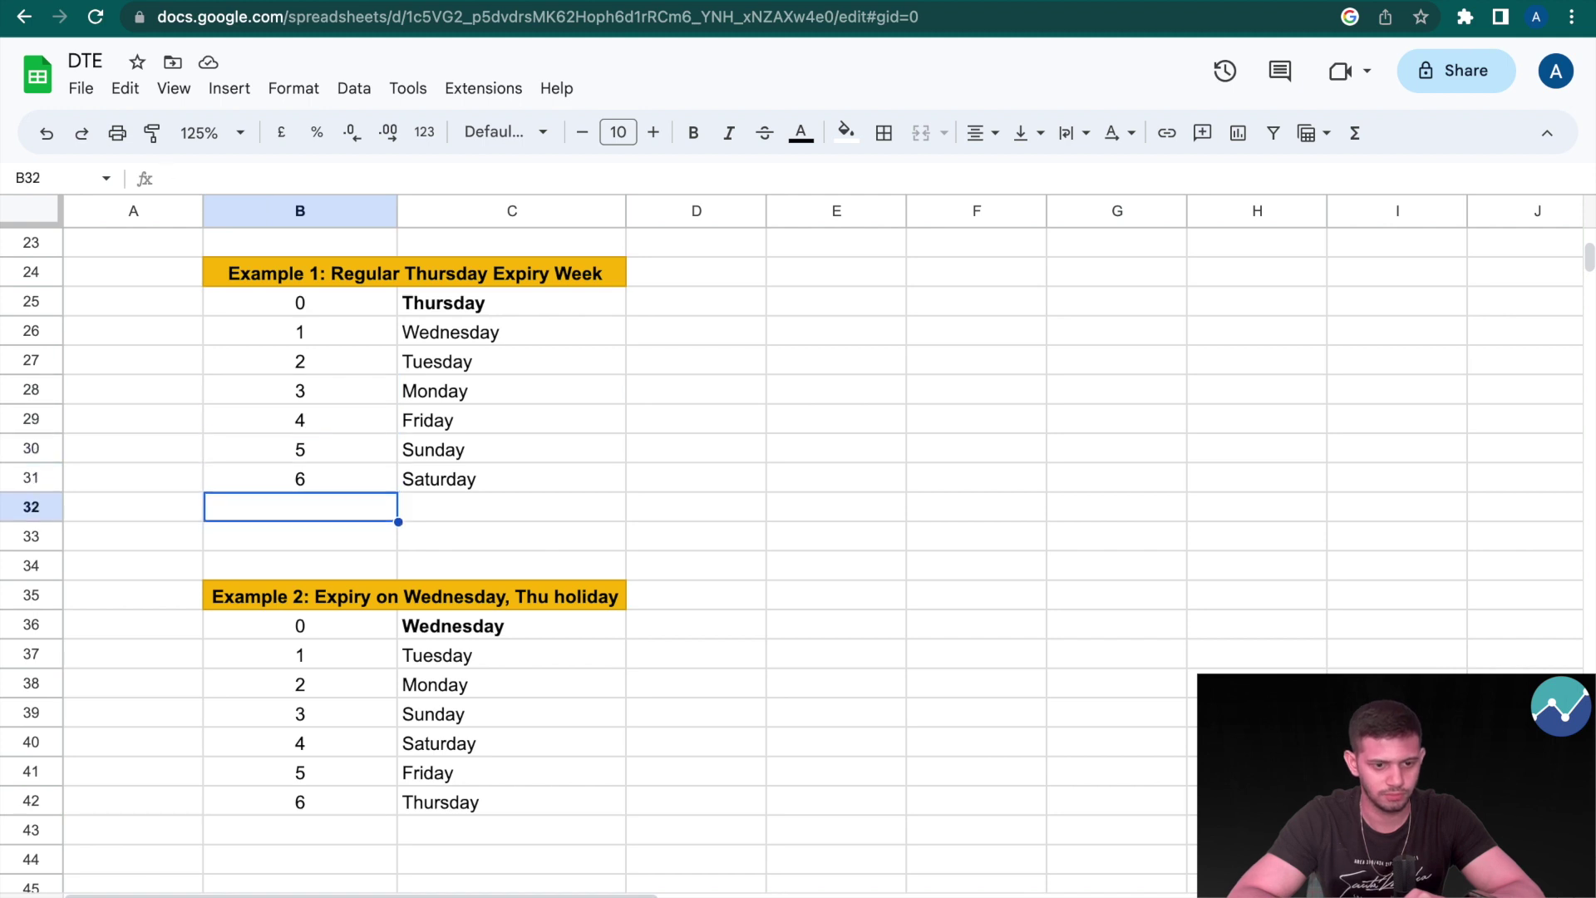
pyautogui.press('Right')
pyautogui.press('Up')
pyautogui.scroll(-3, 798, 557)
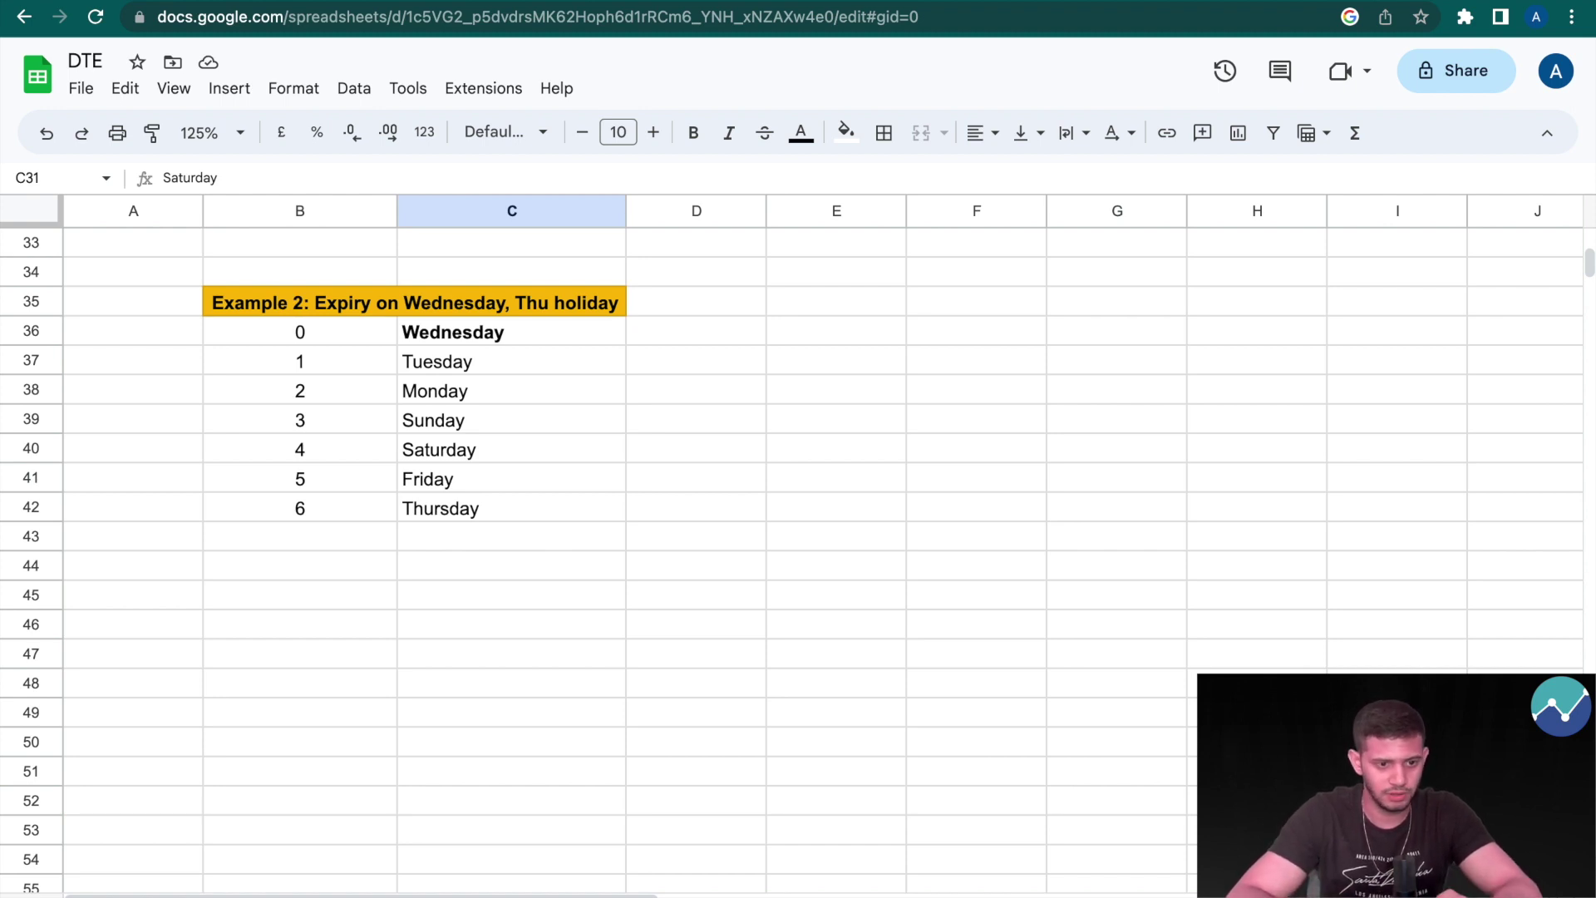
pyautogui.click(267, 330)
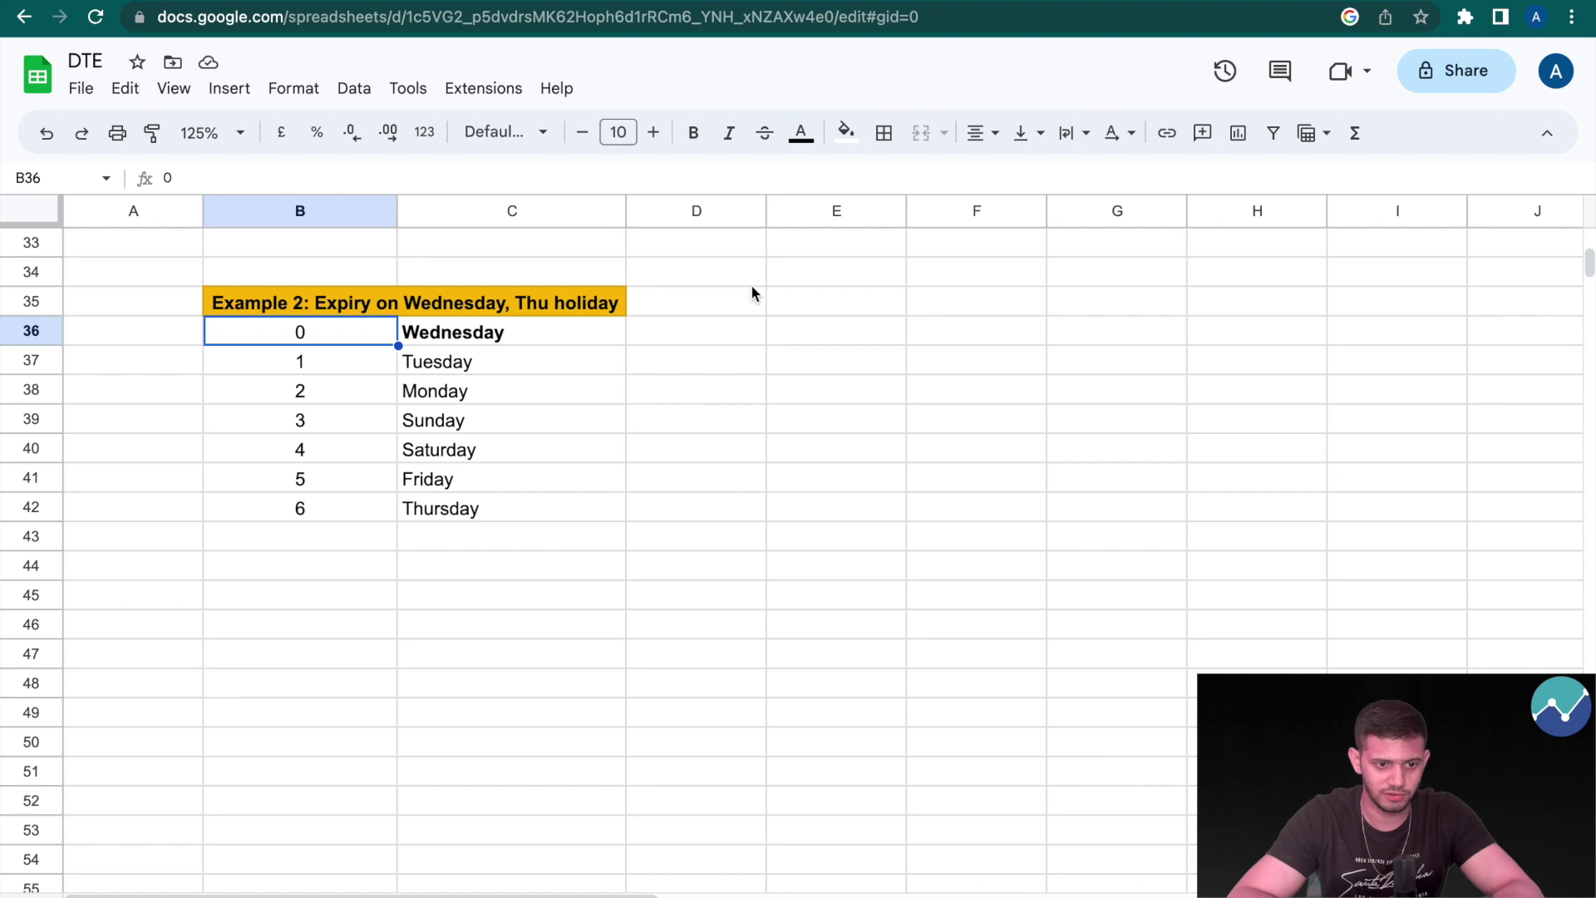
pyautogui.press('Right')
pyautogui.press('Down')
pyautogui.press('Left')
pyautogui.press('Right')
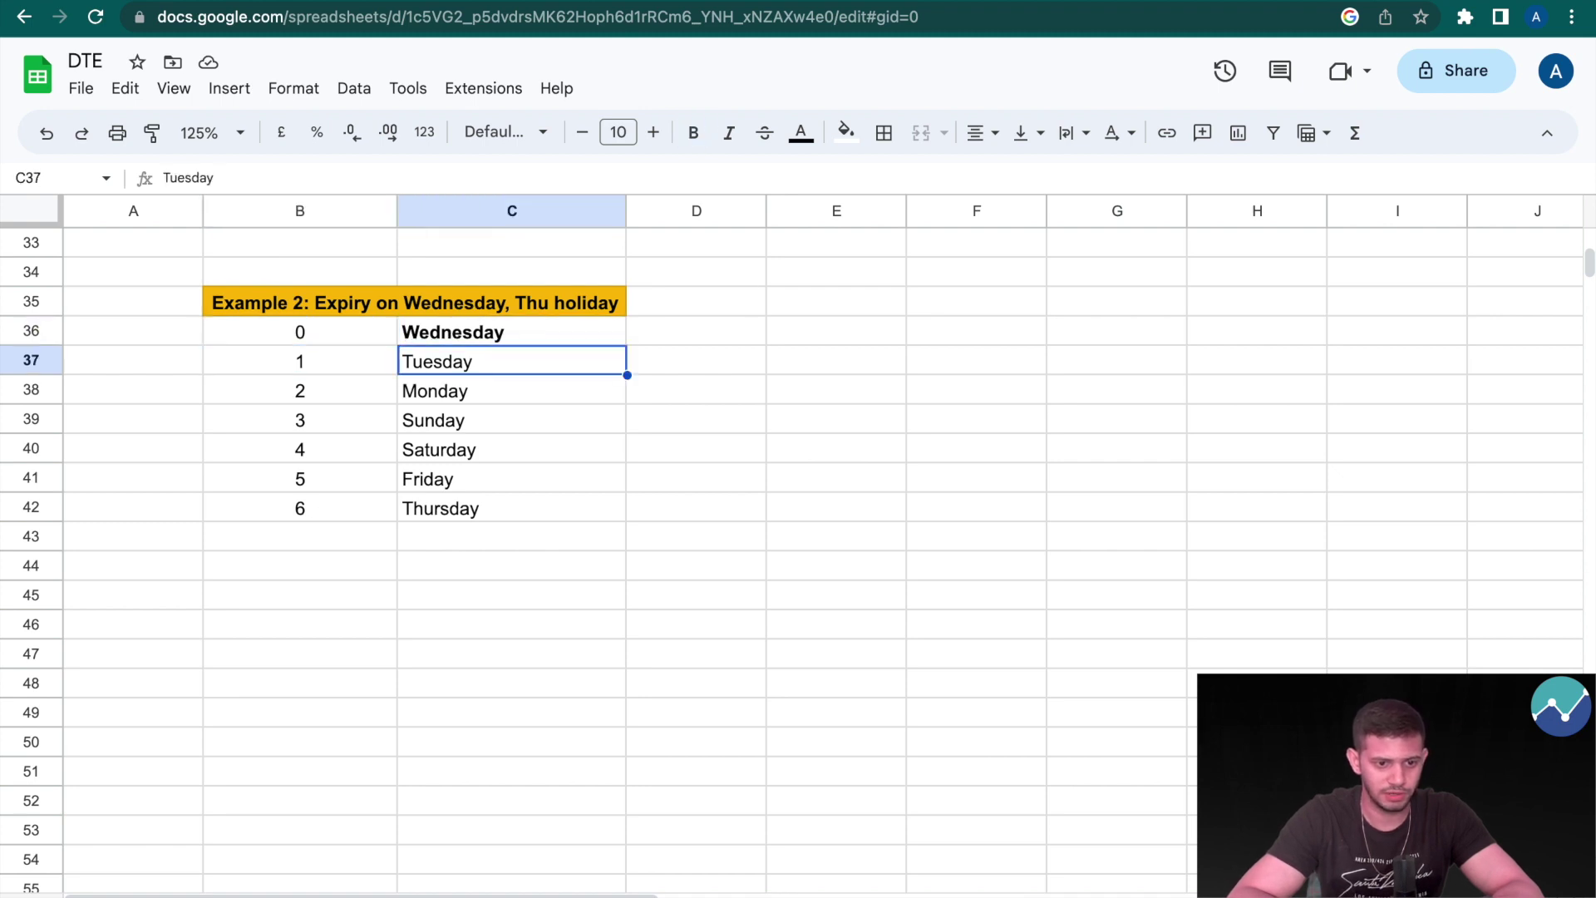
pyautogui.press('Down')
pyautogui.press('Left')
pyautogui.press('Right')
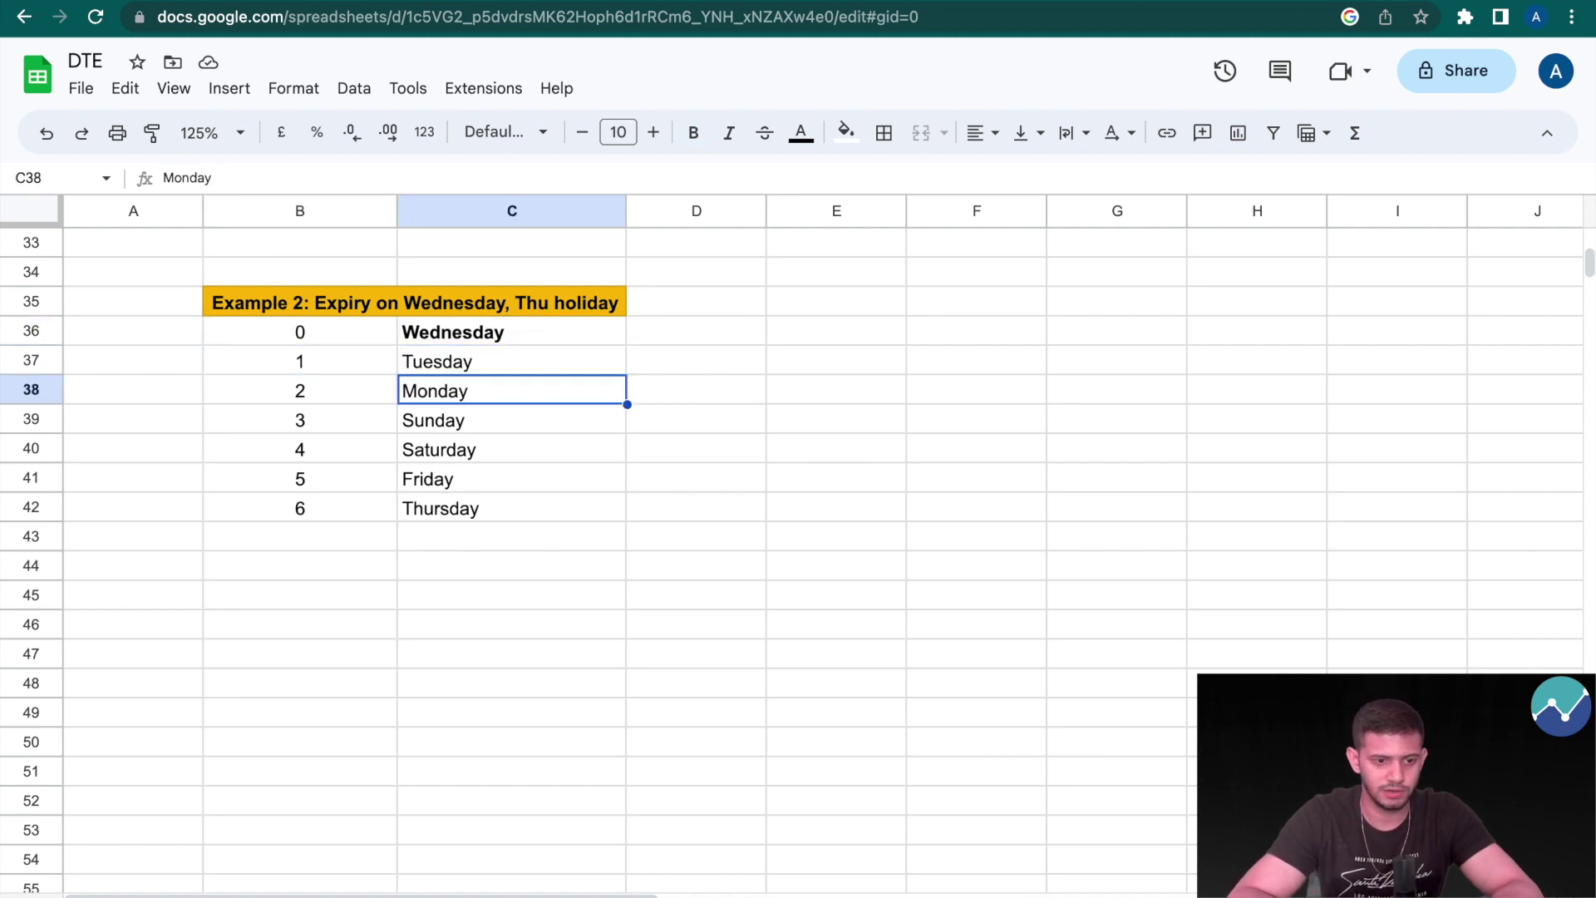
pyautogui.press('Down')
pyautogui.press('Left')
pyautogui.press('Right')
pyautogui.press('Down')
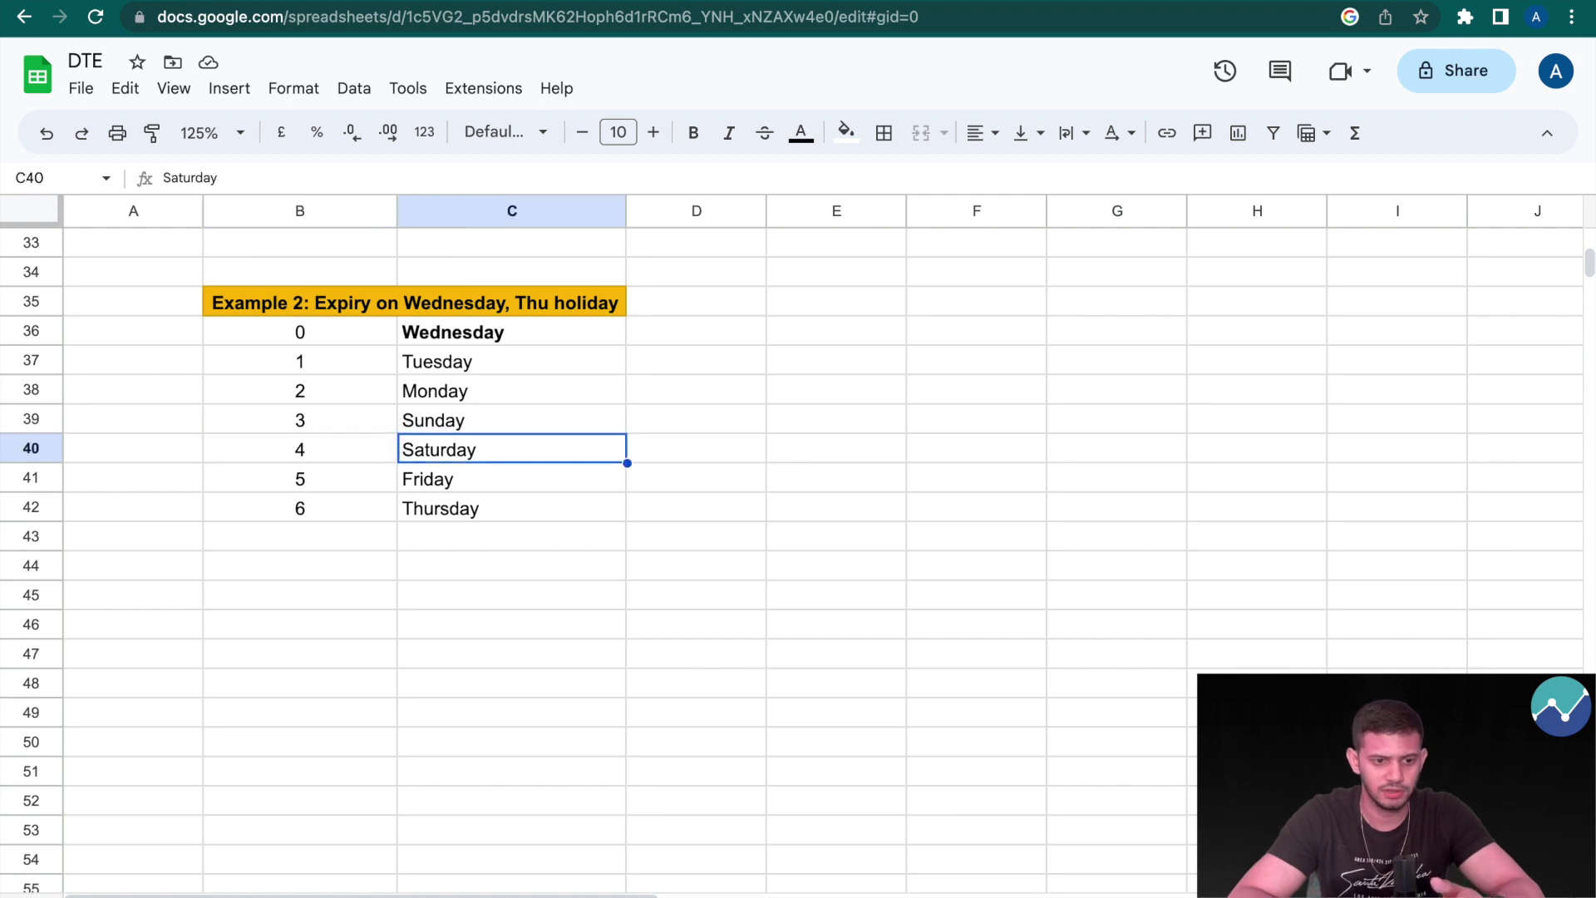
pyautogui.press('Left')
pyautogui.press('Right')
pyautogui.press('Down')
pyautogui.press('Left')
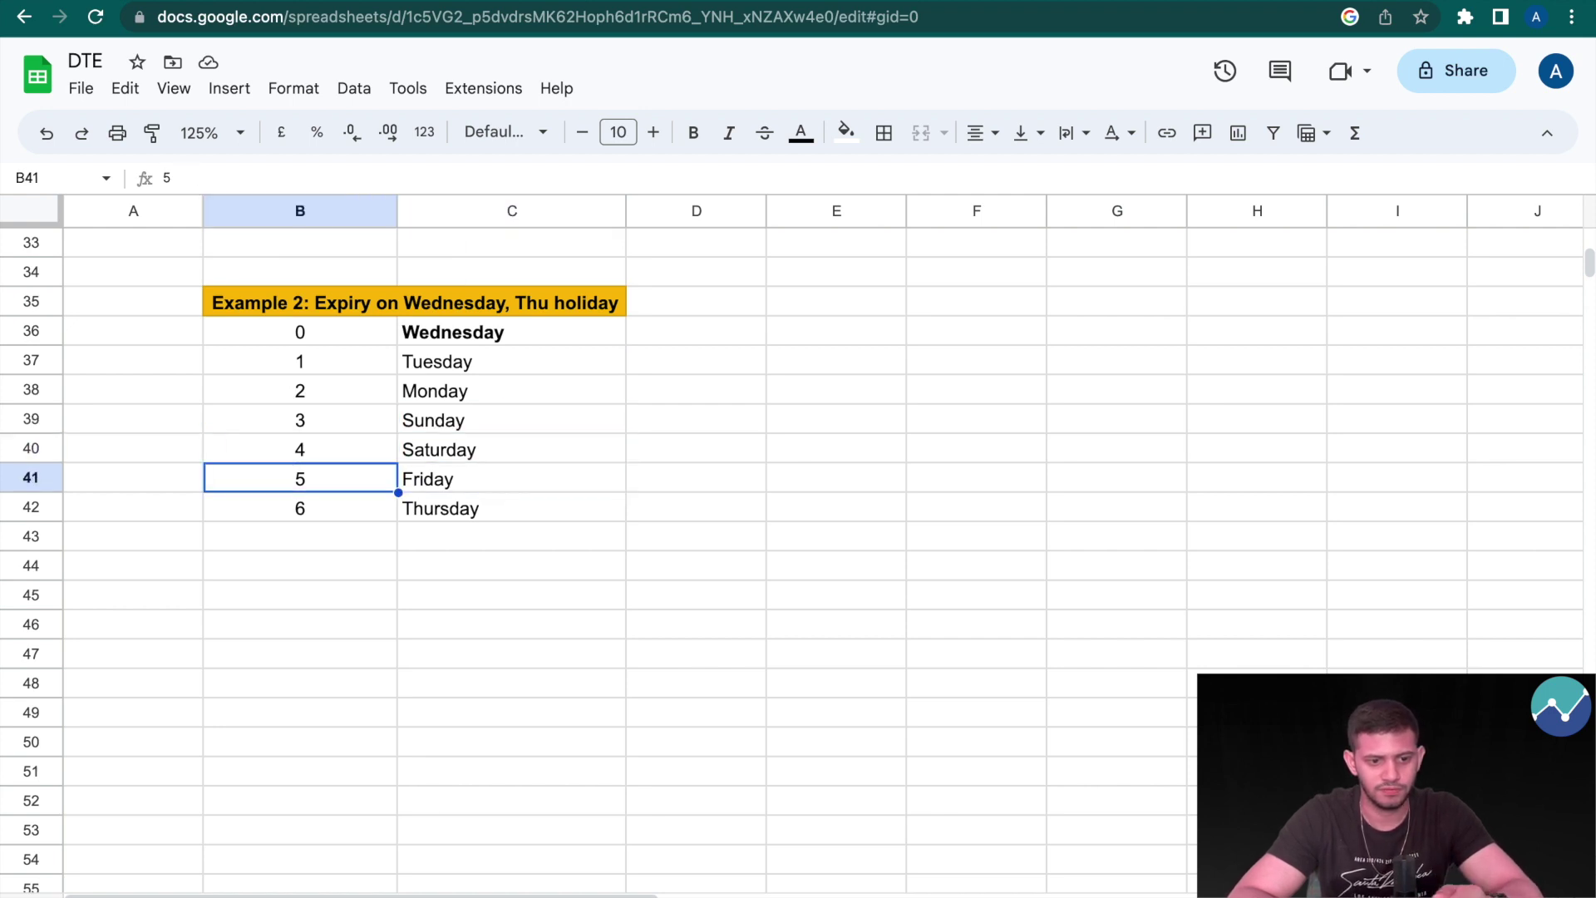
pyautogui.press('Right')
pyautogui.press('Down')
pyautogui.press('Left')
pyautogui.press('Right')
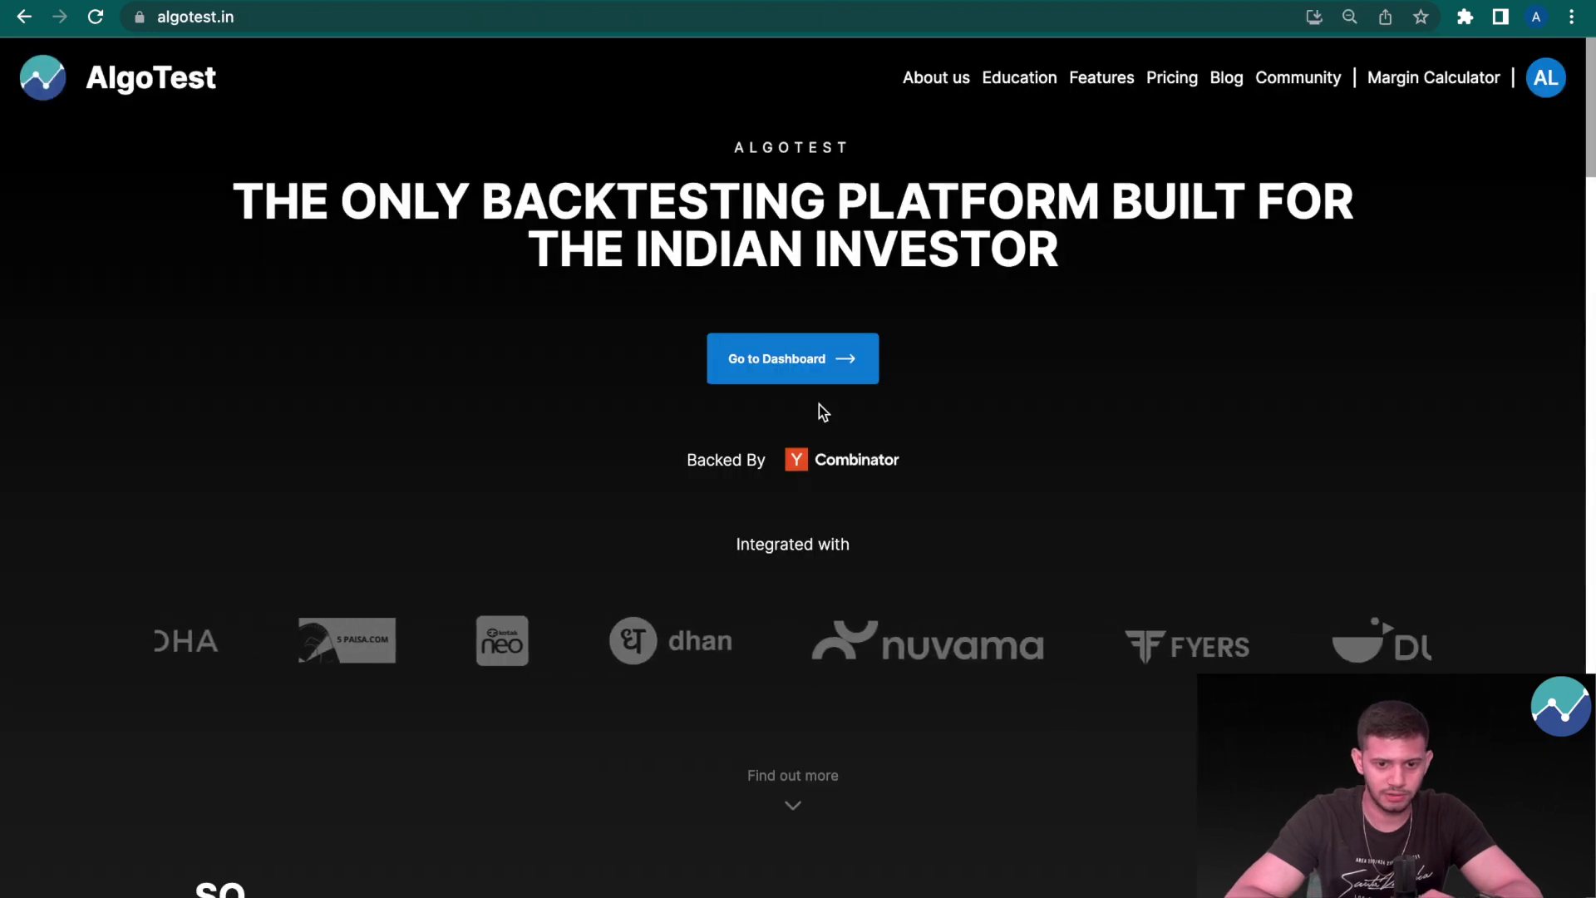
# - Open the buy_call_2 backtest from the dashboard and scroll to its 2017–2023 monthly PnL table
pyautogui.click(799, 362)
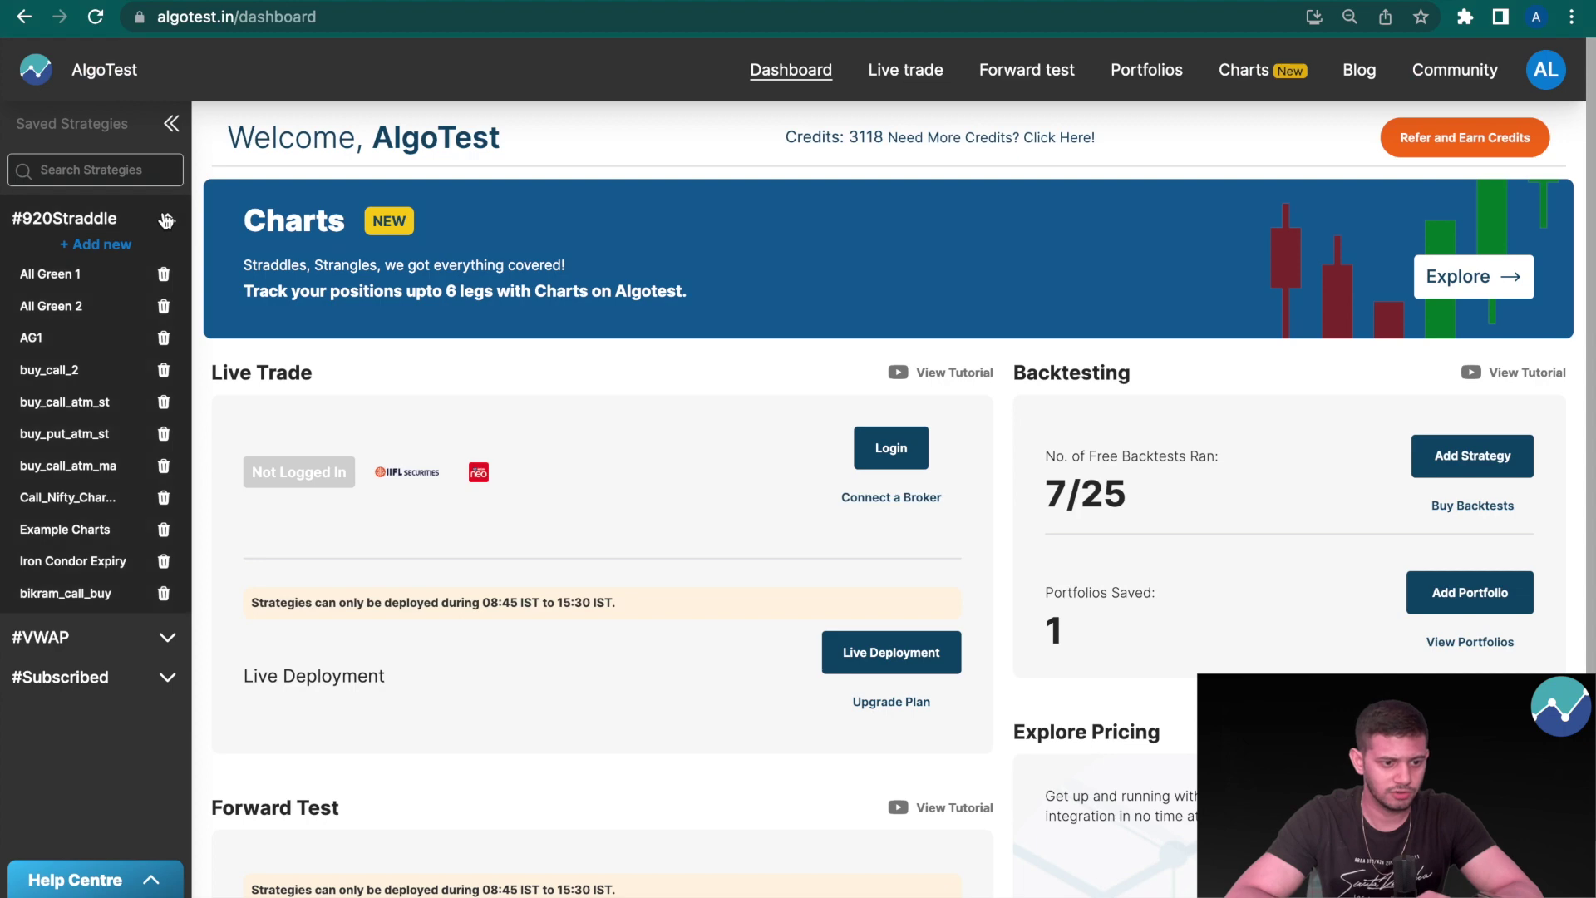
pyautogui.click(59, 369)
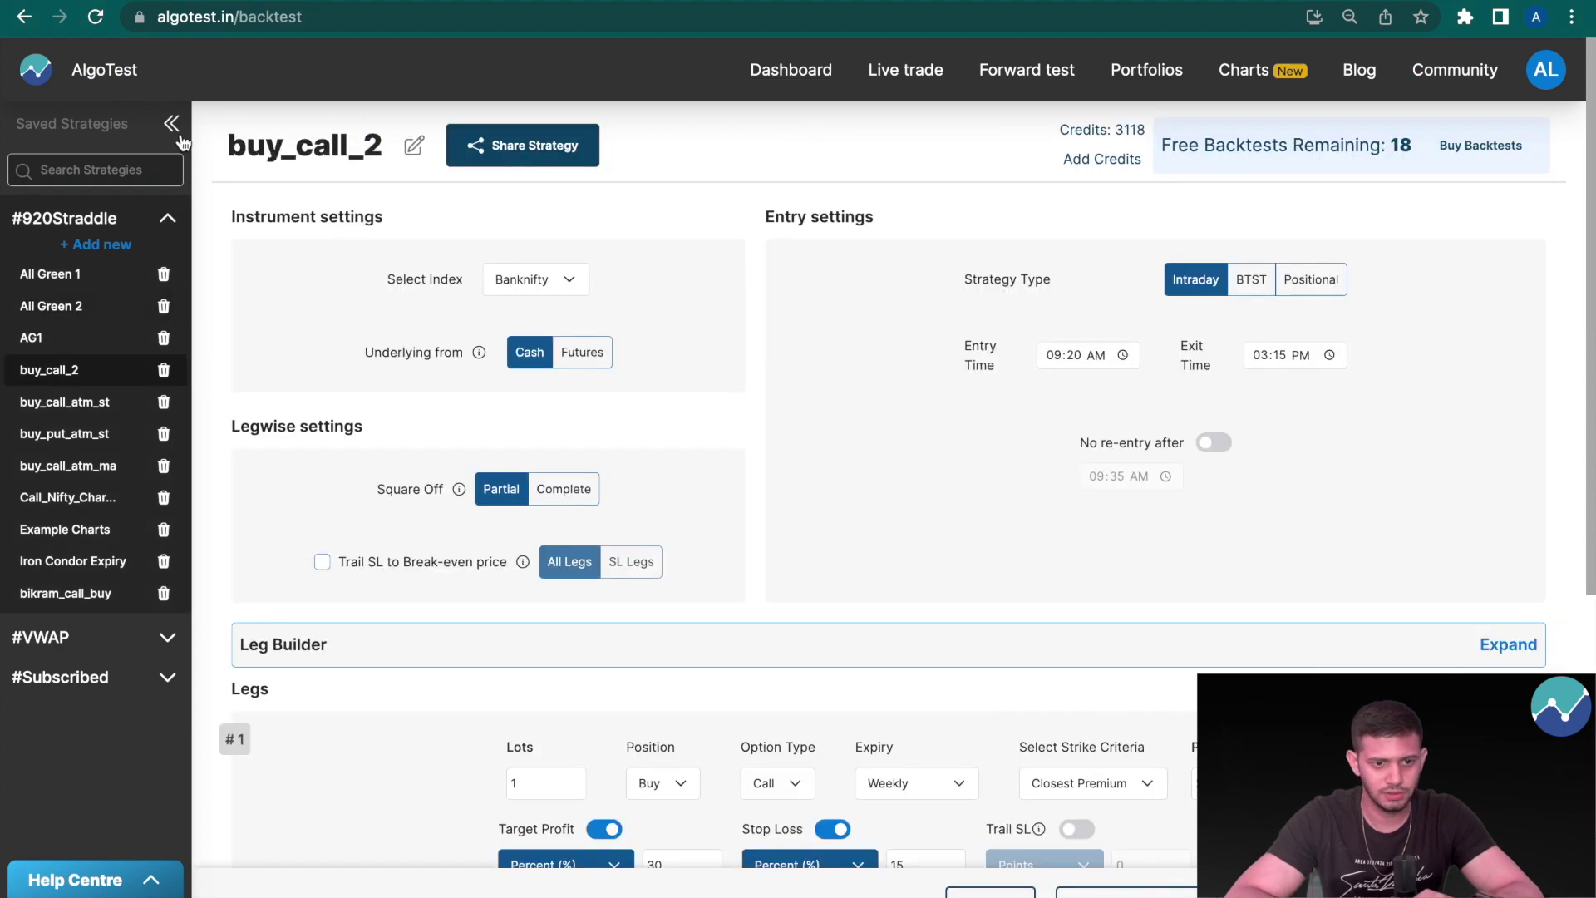
pyautogui.scroll(-7, 555, 349)
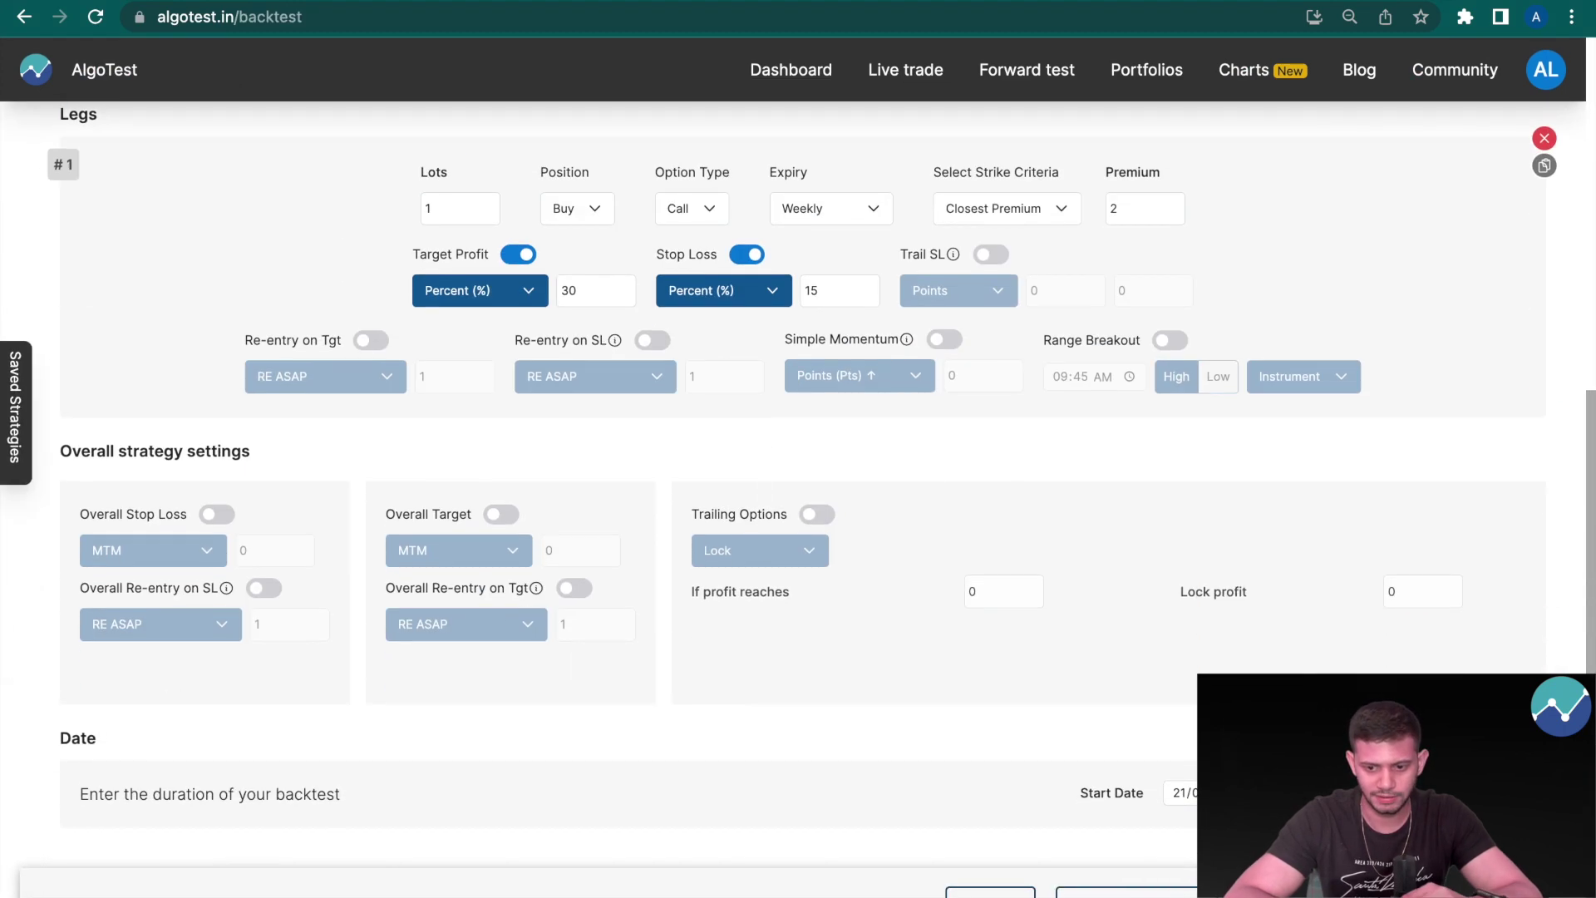
pyautogui.scroll(-10, 899, 376)
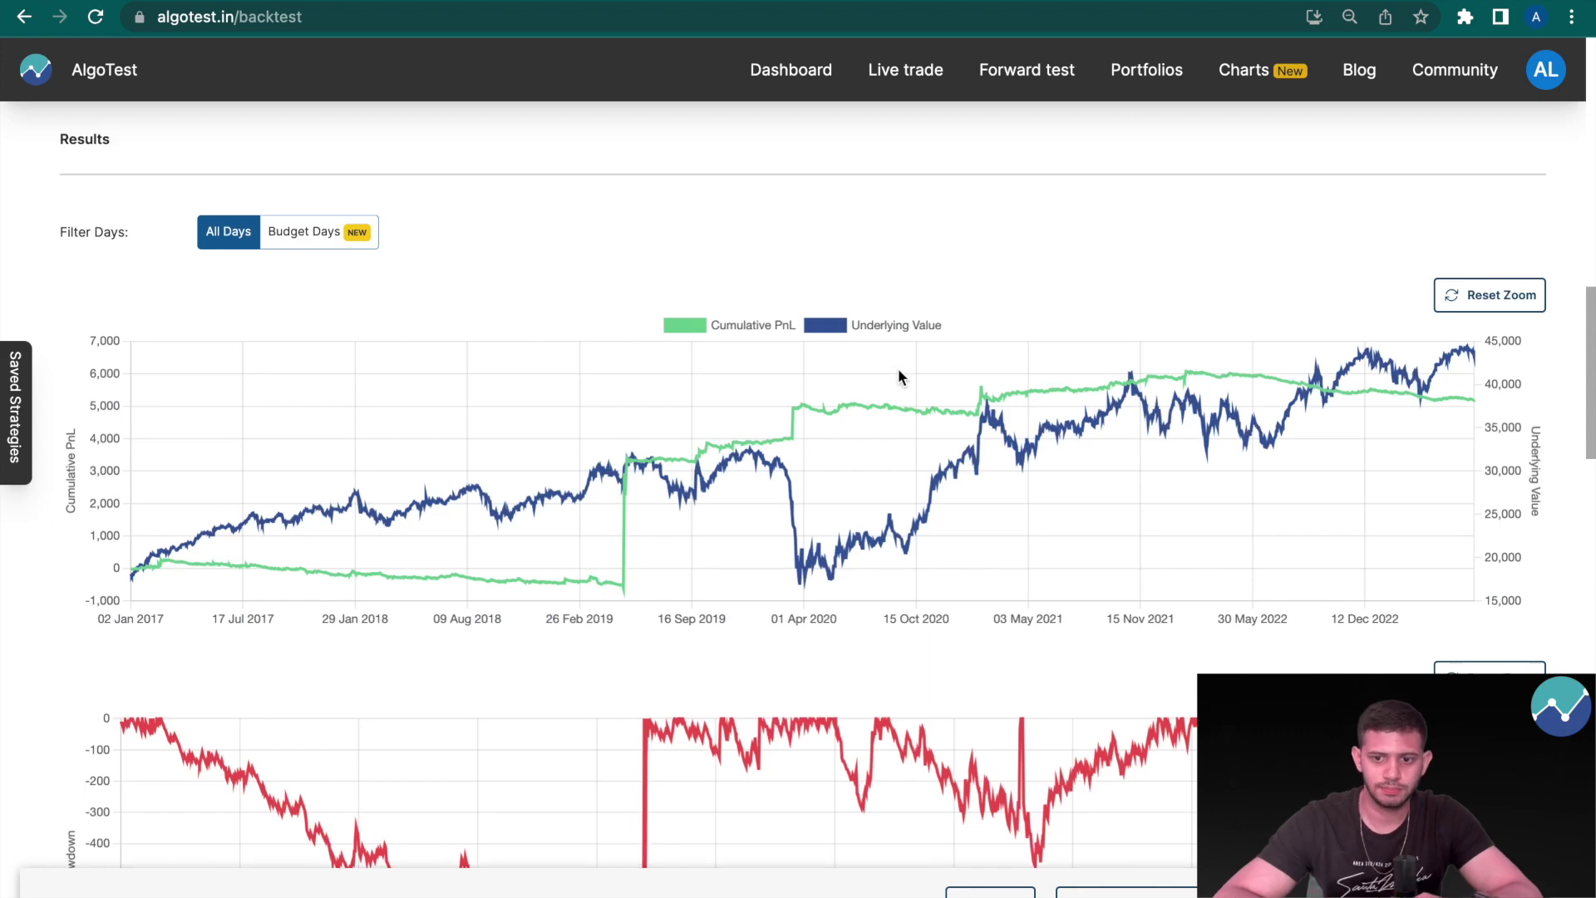
pyautogui.scroll(-8, 898, 375)
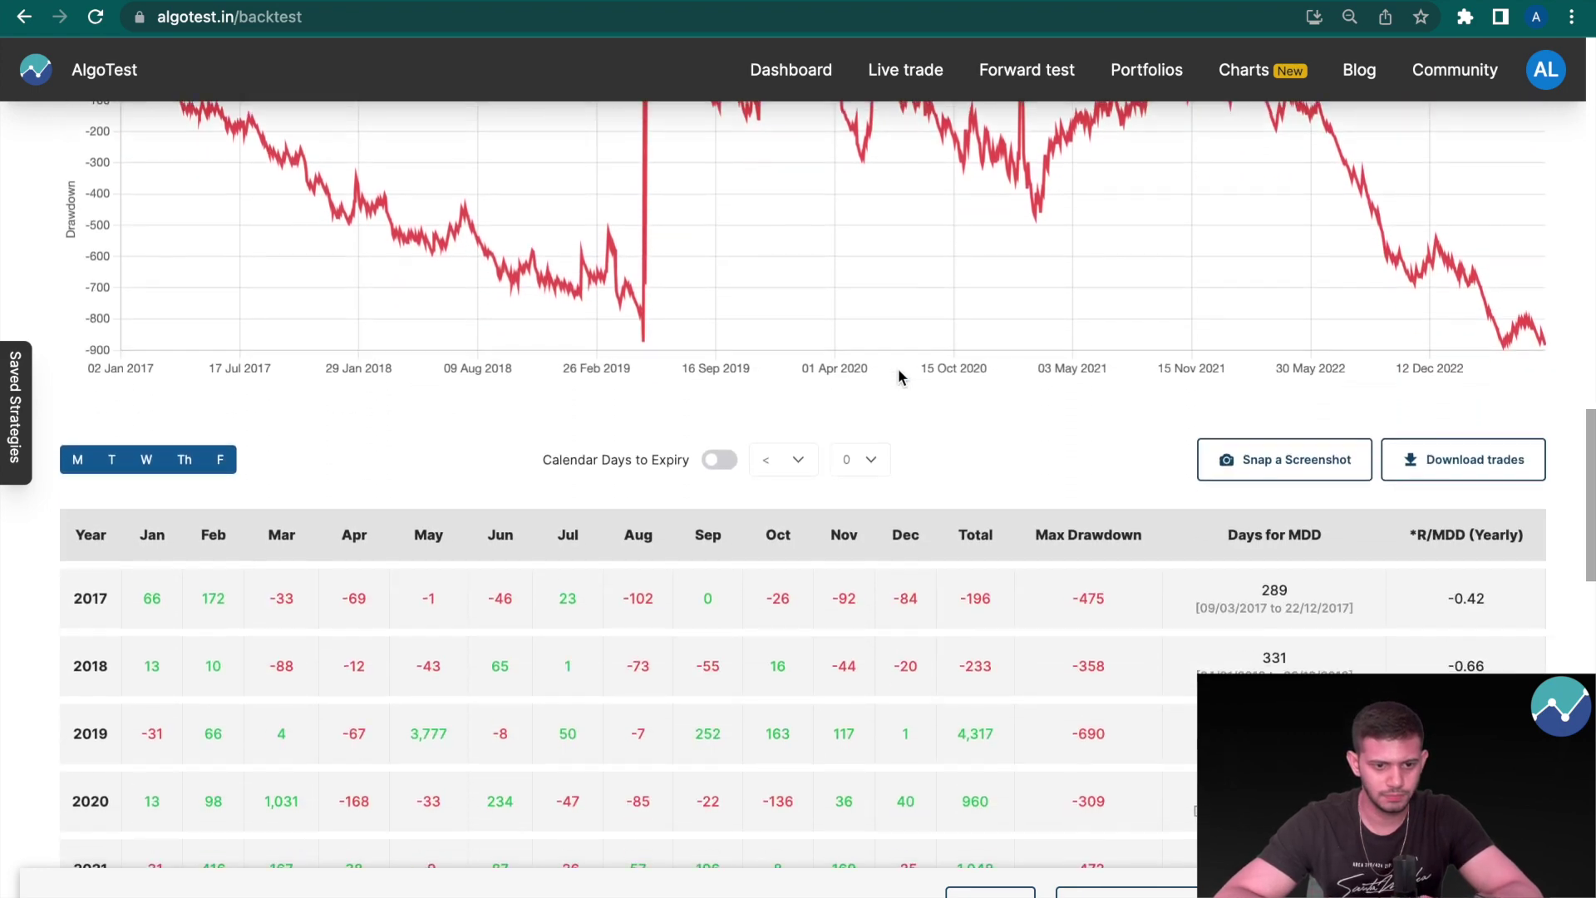
pyautogui.scroll(-3, 898, 376)
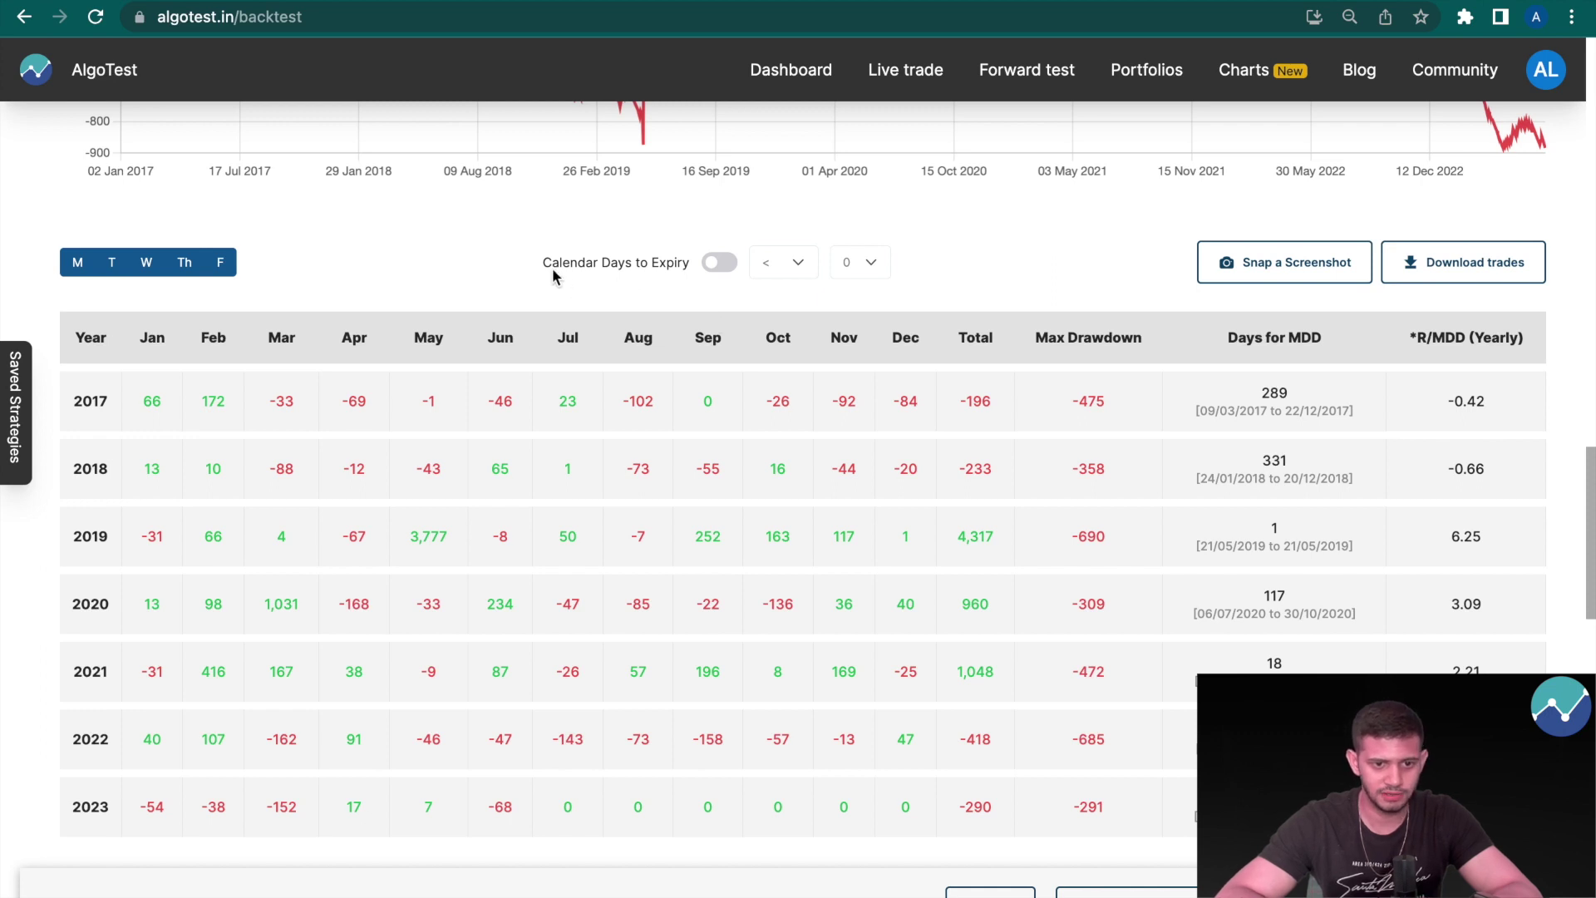
# - Enable the Calendar Days to Expiry filter and change its operator from < to =
pyautogui.moveTo(663, 264); pyautogui.dragTo(686, 279)
pyautogui.click(718, 264)
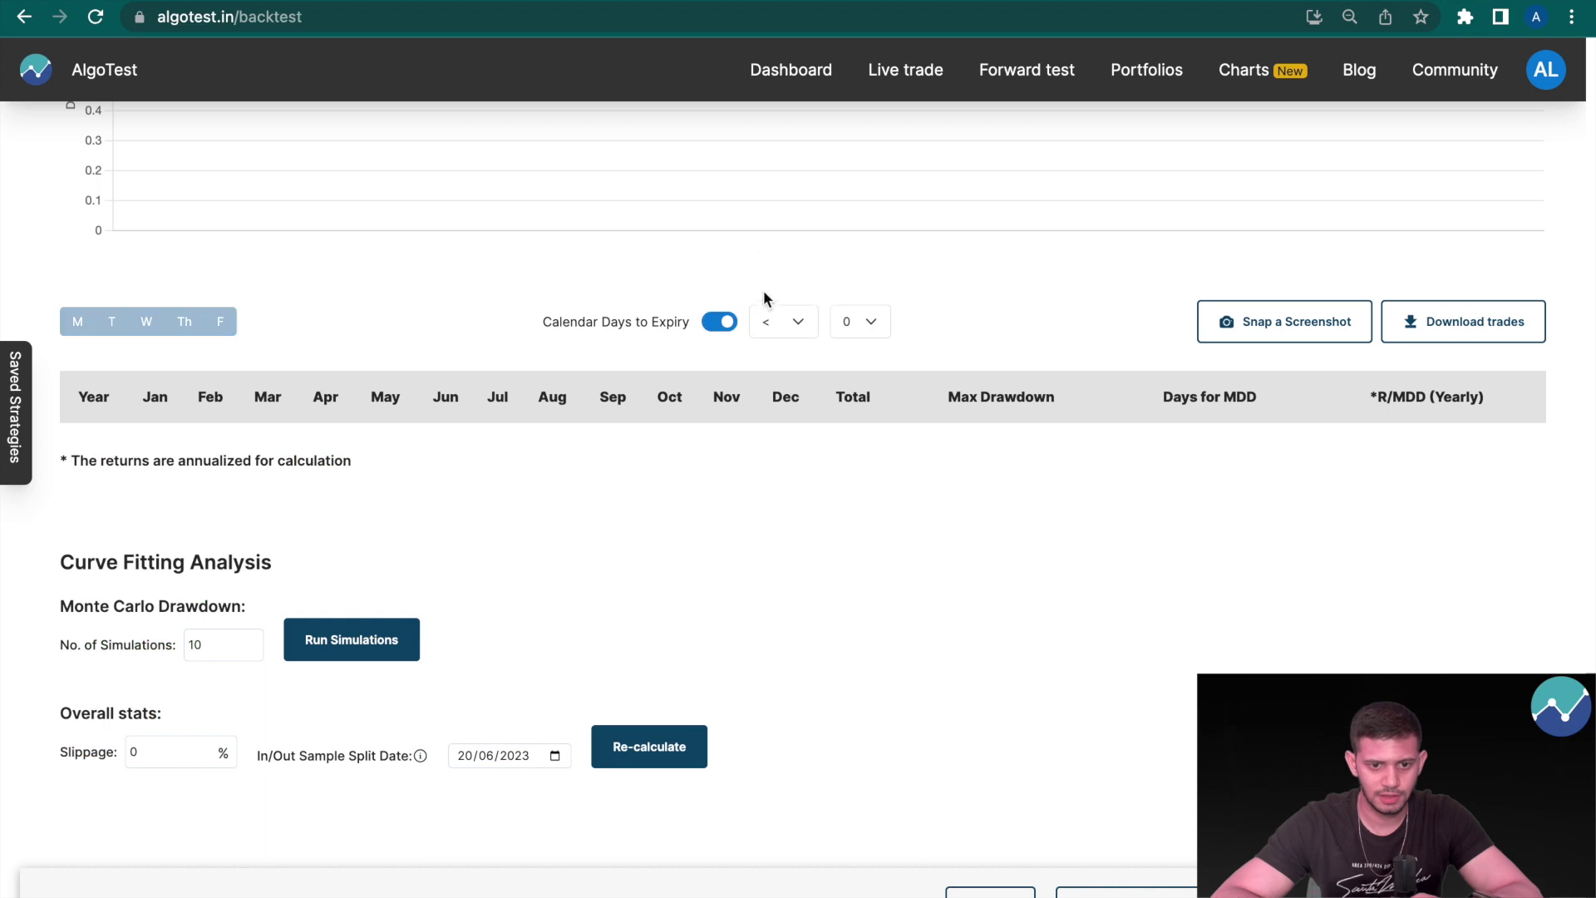
pyautogui.click(794, 325)
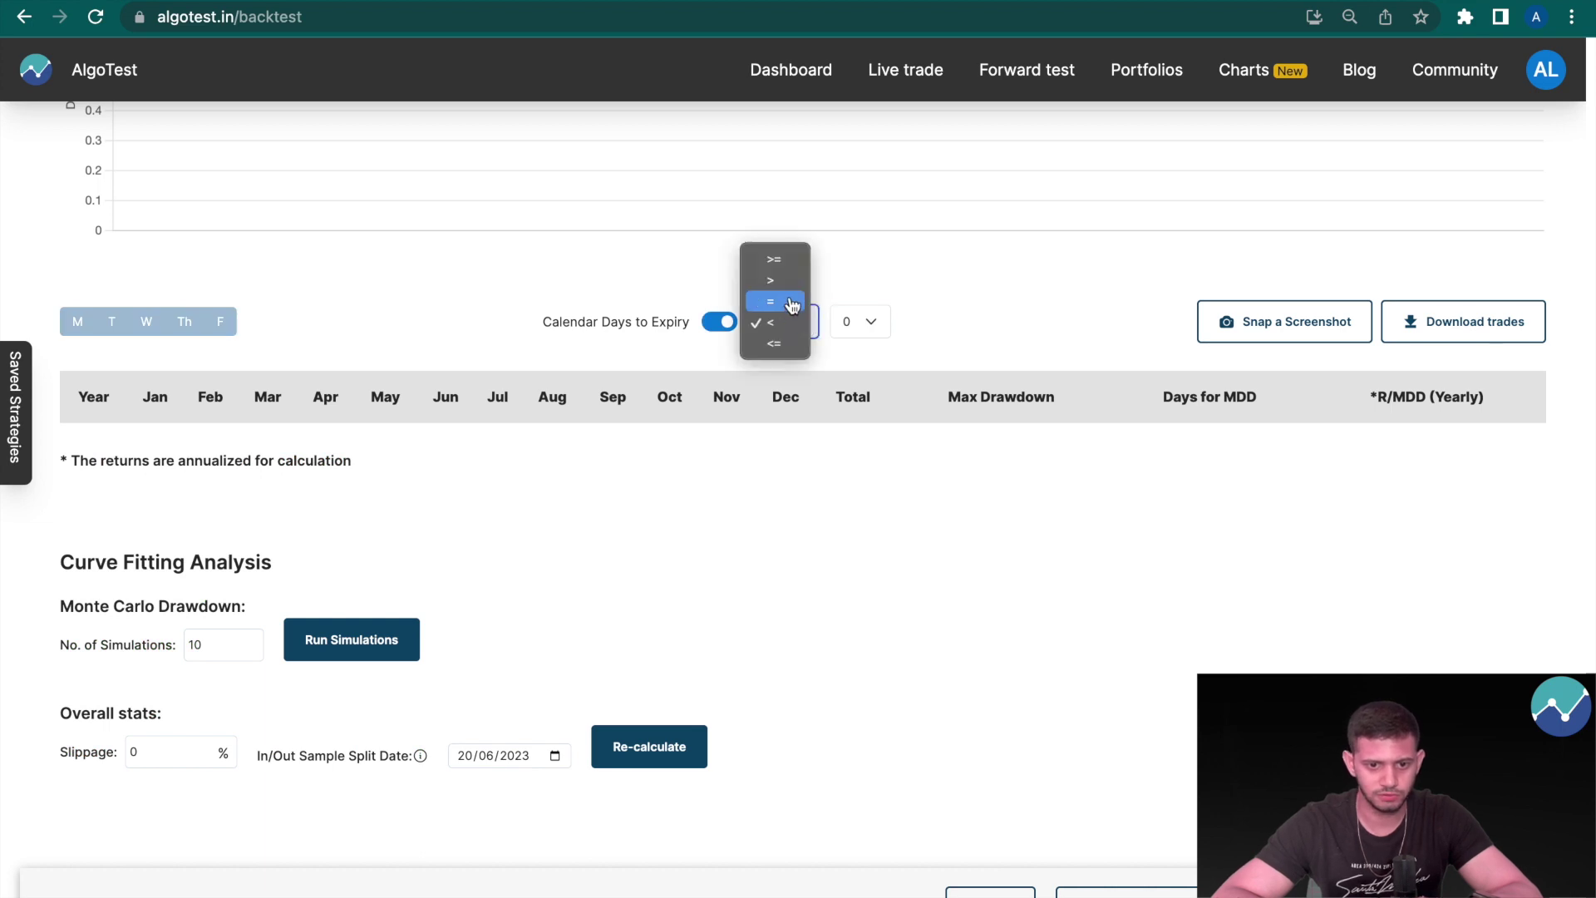
pyautogui.click(789, 302)
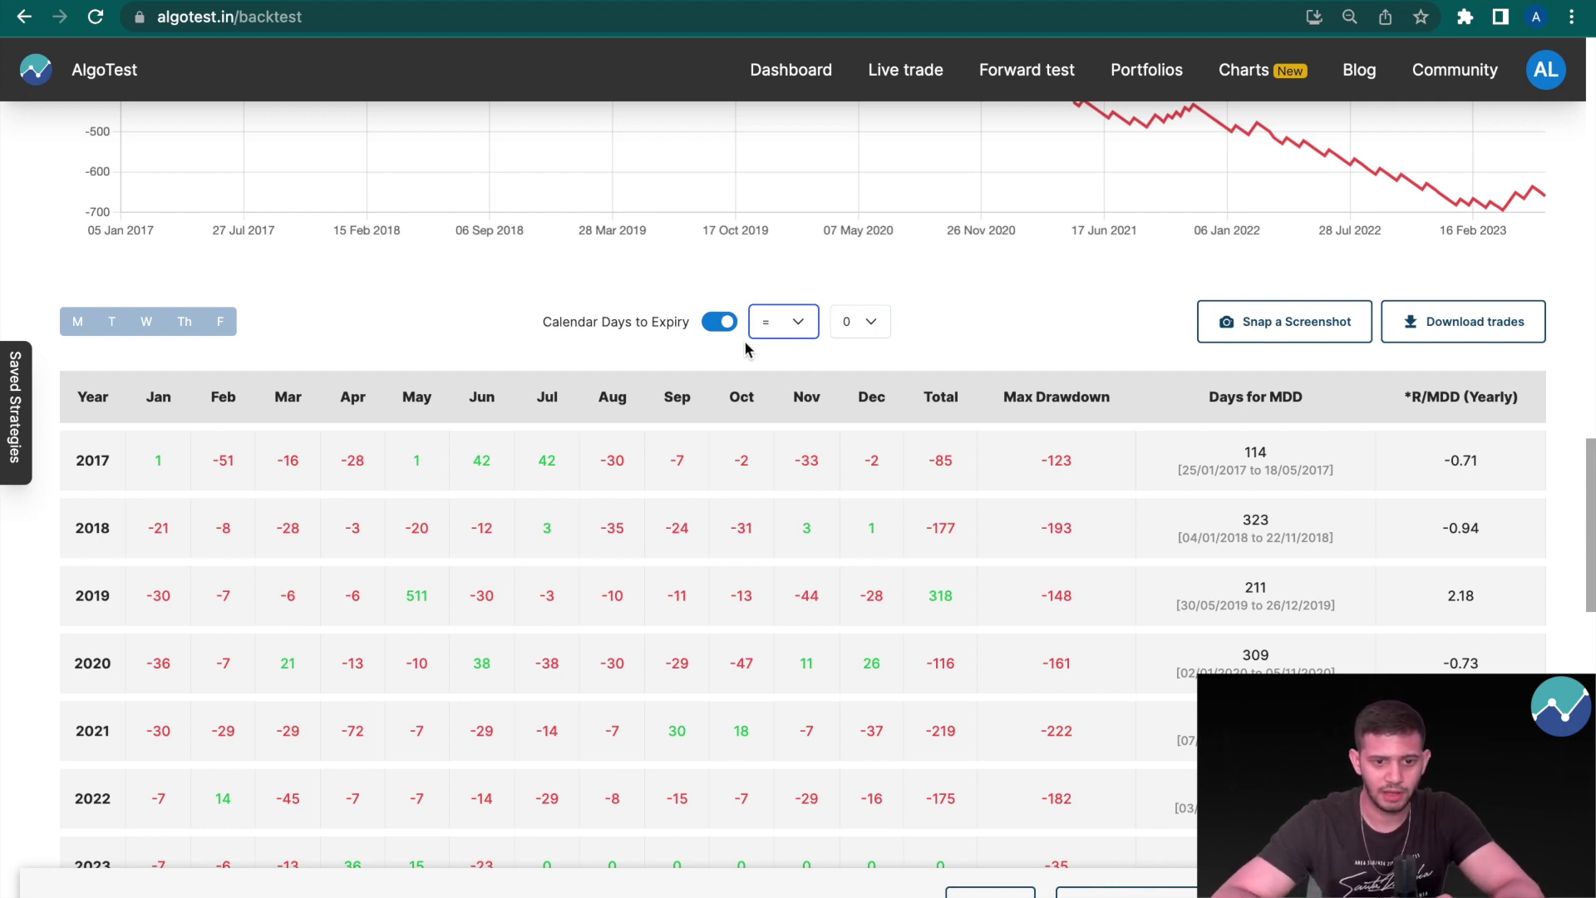
pyautogui.click(706, 339)
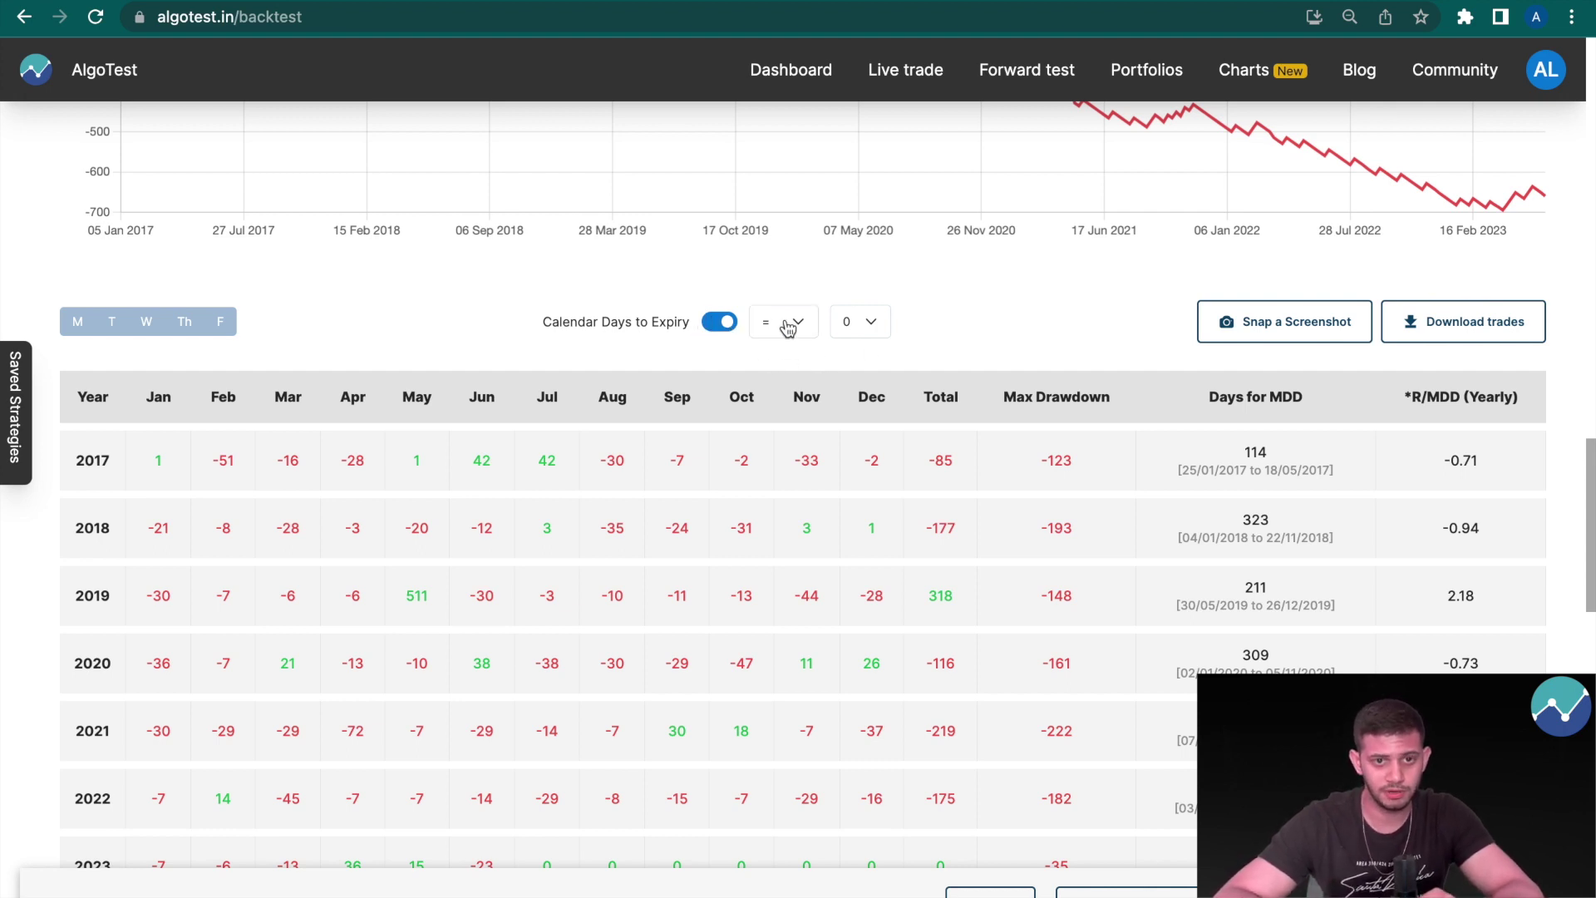
pyautogui.click(859, 331)
# - Set the Calendar Days to Expiry value to 1, giving 2019 at 457 and 2020 at -97
pyautogui.click(982, 322)
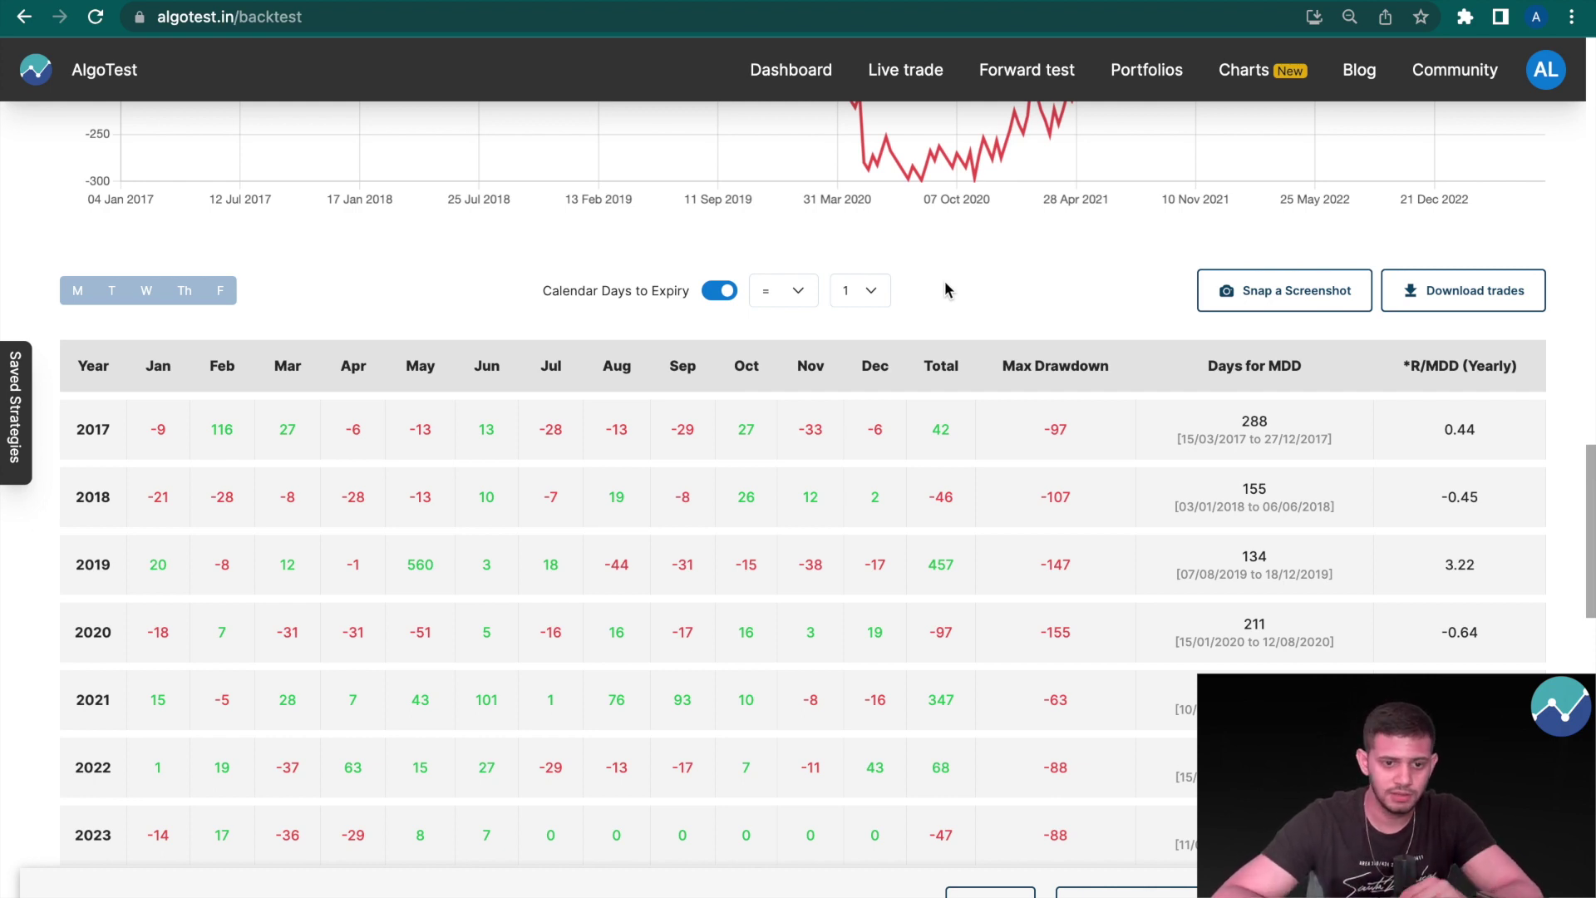
# - Turn off the Calendar Days to Expiry filter, then toggle Thursday off and back on
pyautogui.click(719, 291)
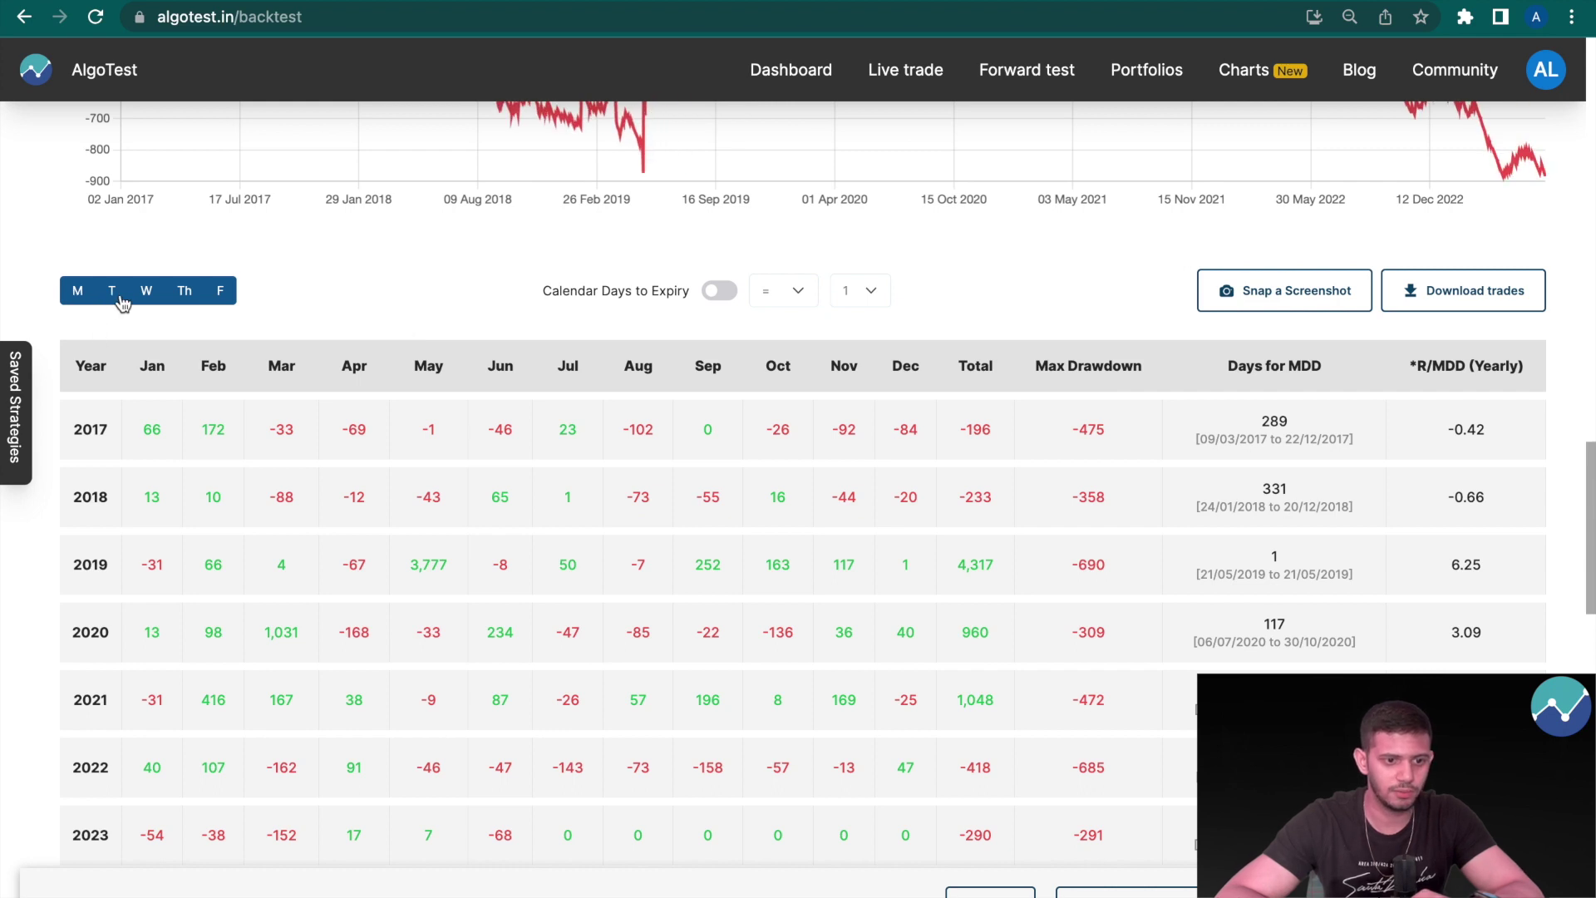
pyautogui.click(184, 293)
pyautogui.click(184, 290)
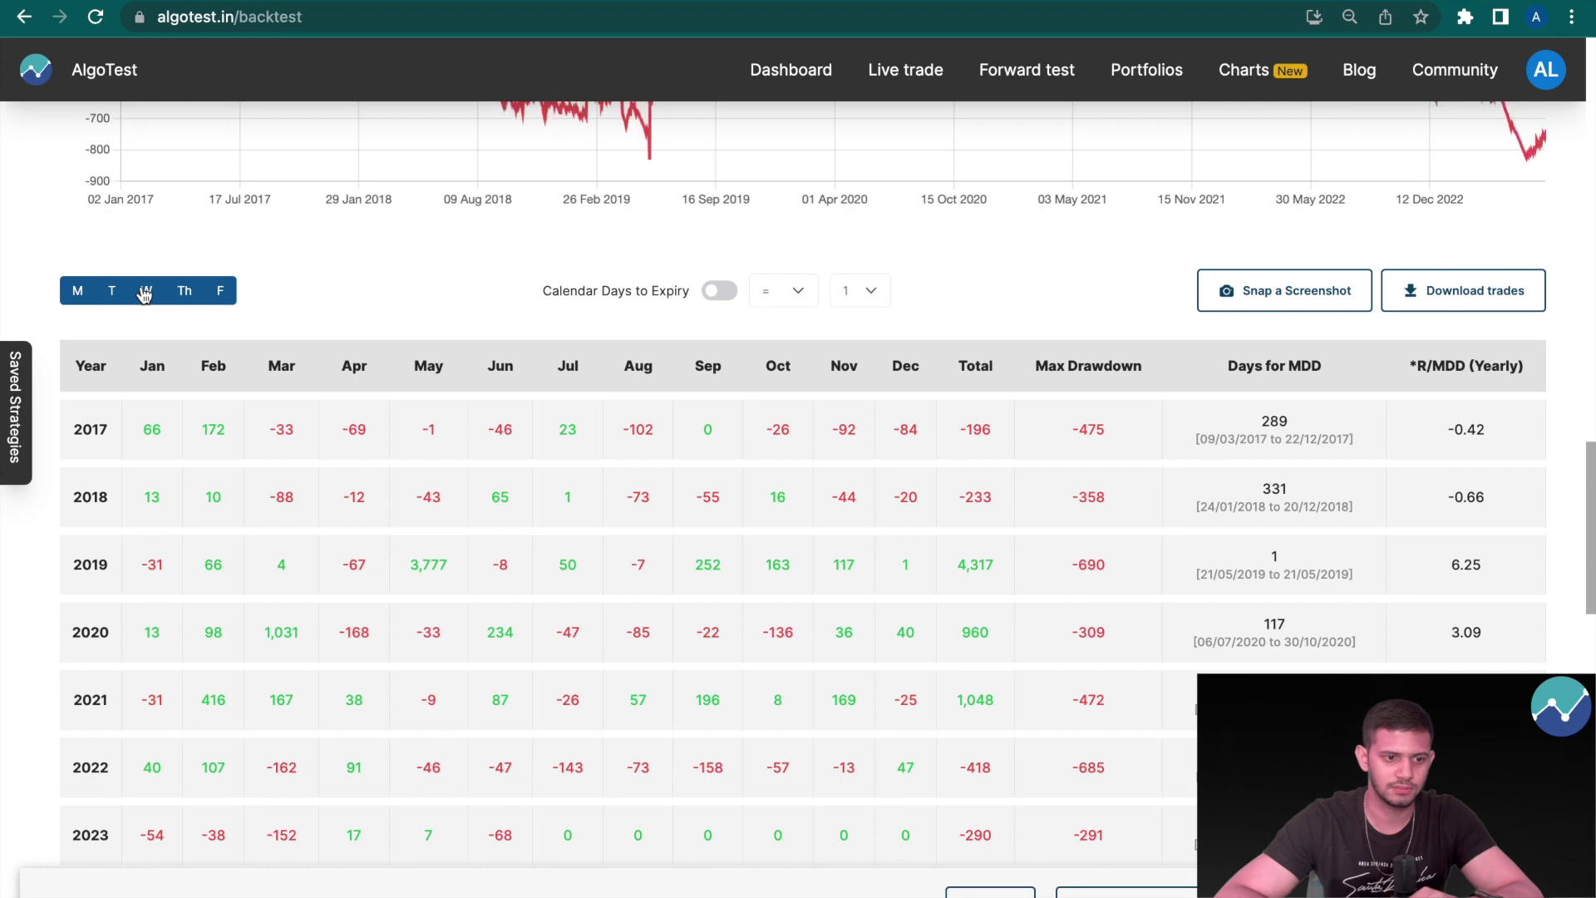